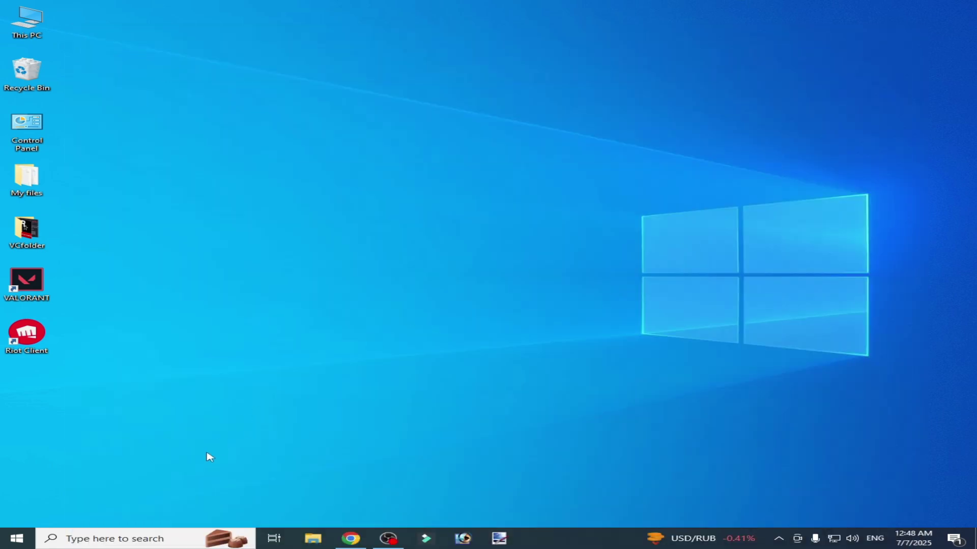
Launch Task Manager via a 'task' search and select RiotClientServices.exe in the Details list.
click(134, 537)
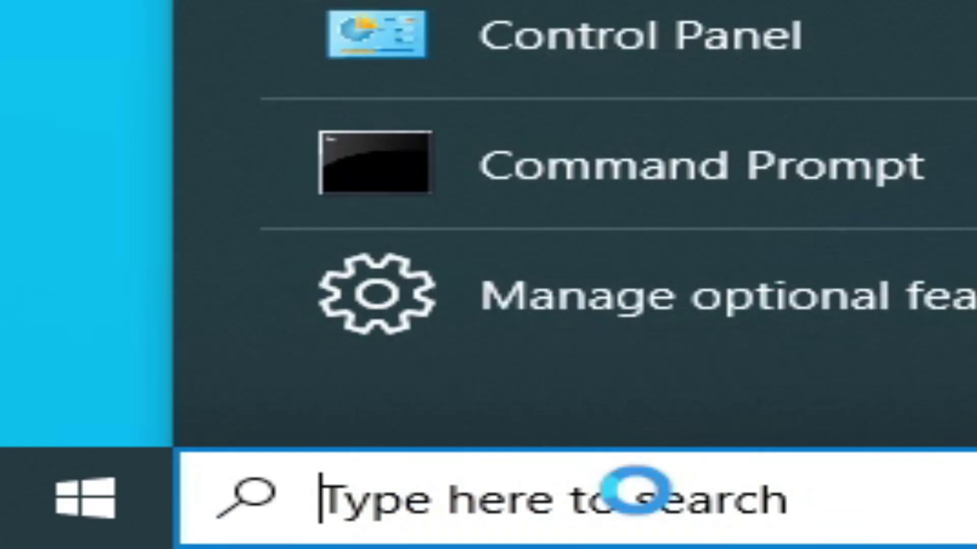
text(task)
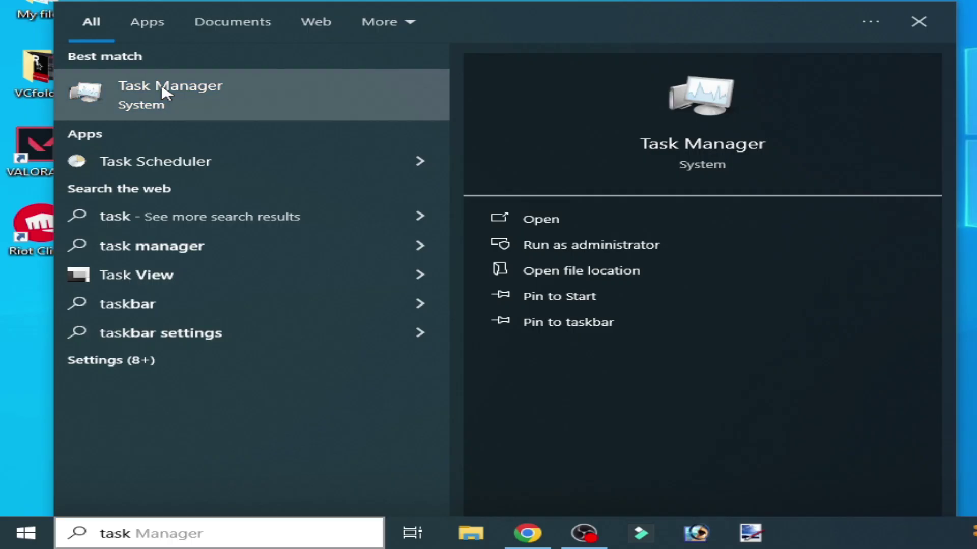
key(Return)
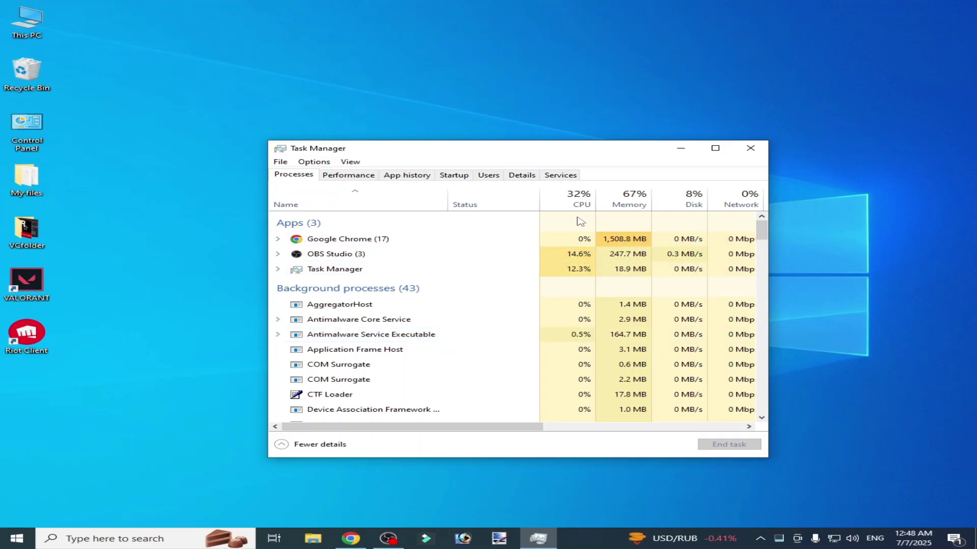
click(522, 176)
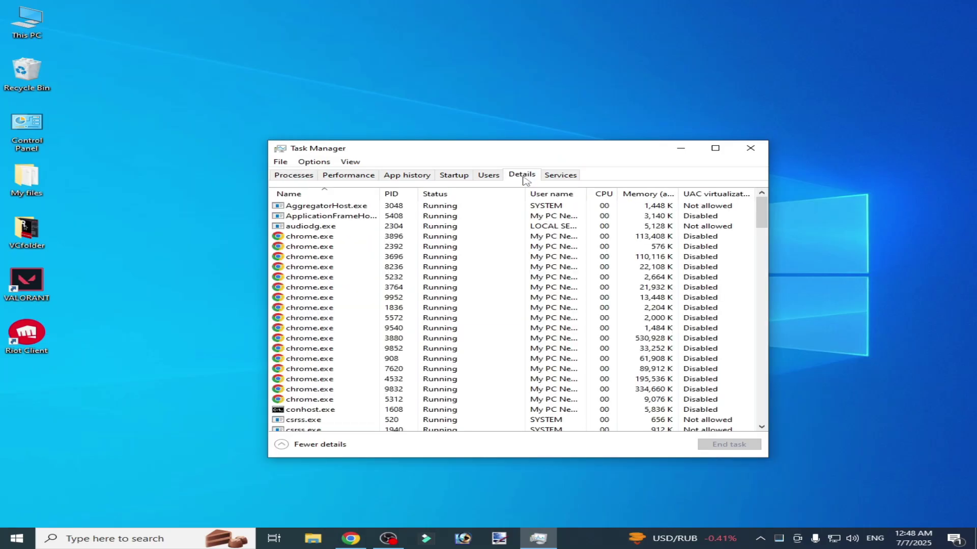
drag(762, 216, 763, 278)
click(292, 288)
click(291, 298)
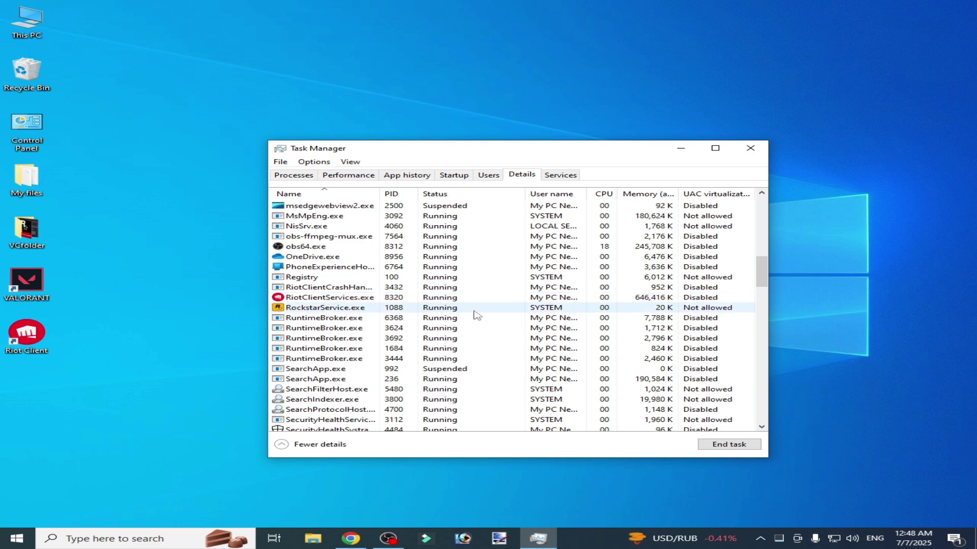
Exit the Riot Client from its hidden notification-area icon.
click(780, 540)
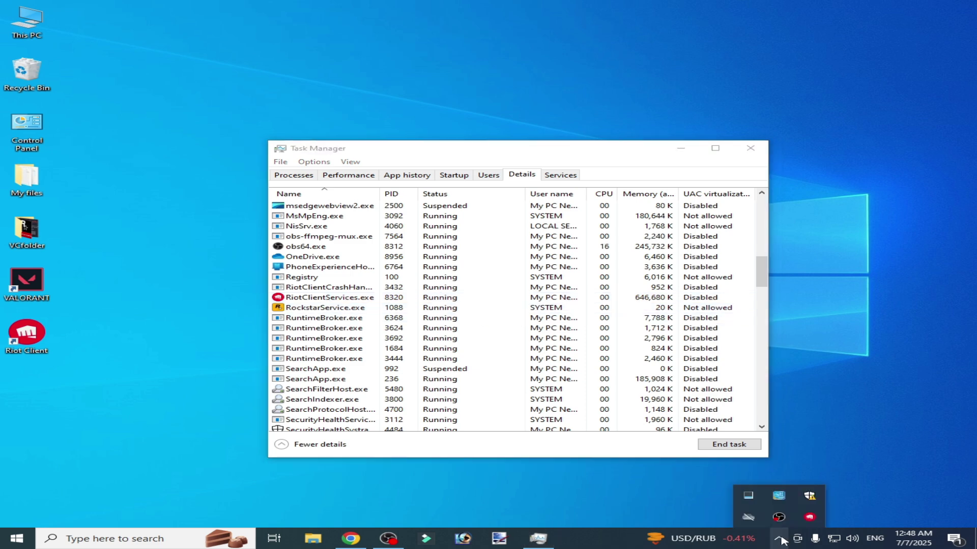
right_click(809, 517)
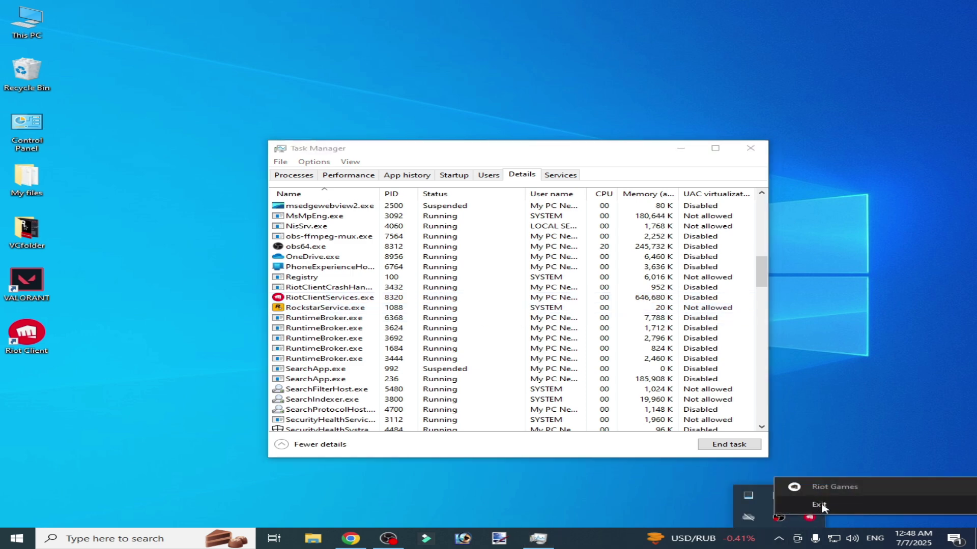
click(818, 505)
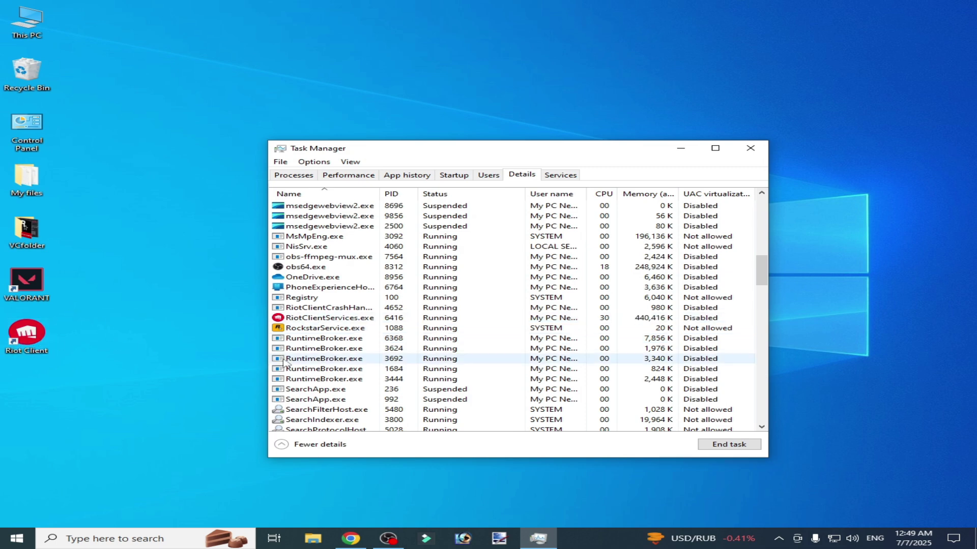
End the RiotClientServices.exe process and switch back to the Processes view.
right_click(313, 318)
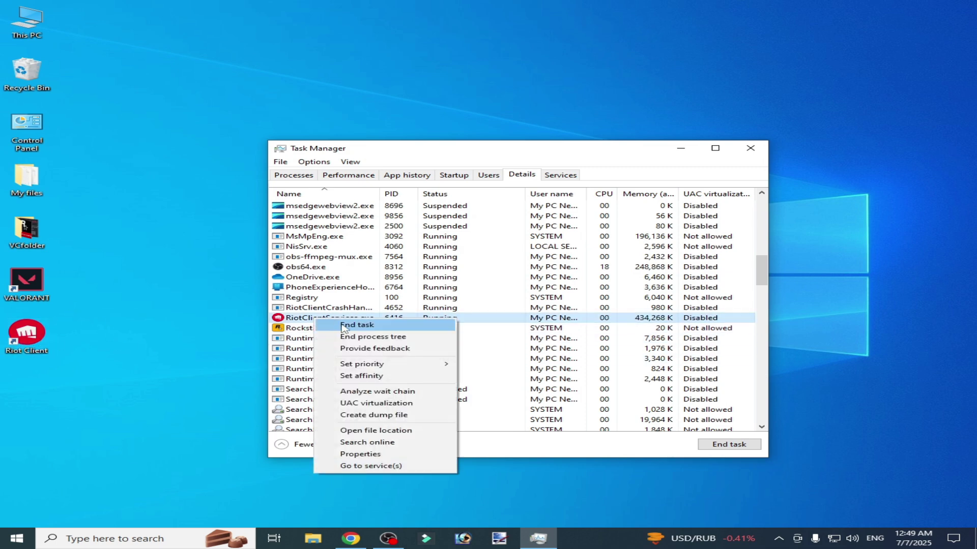
click(343, 327)
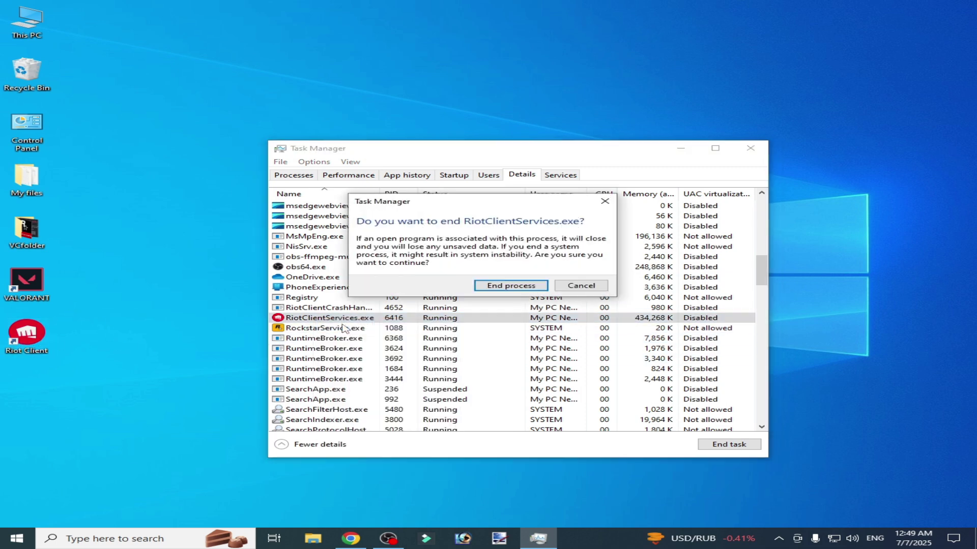
click(504, 286)
drag(762, 279, 761, 206)
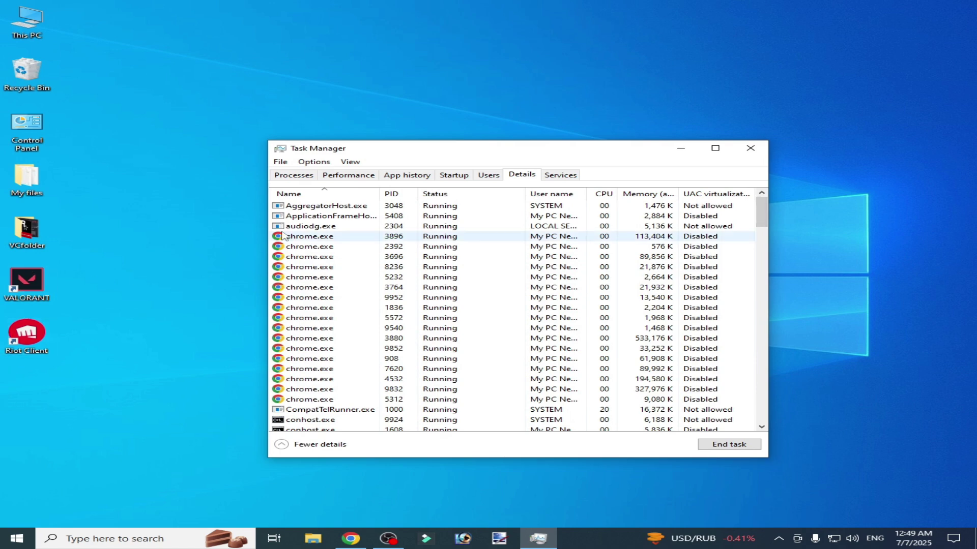
click(293, 175)
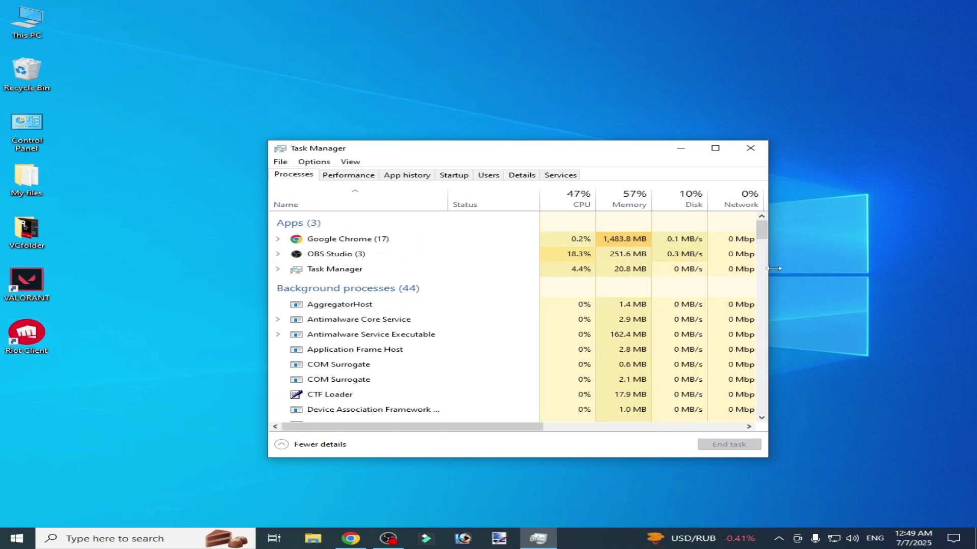
mouse_move(761, 231)
mouse_down()
mouse_move(761, 404)
mouse_move(762, 224)
mouse_up()
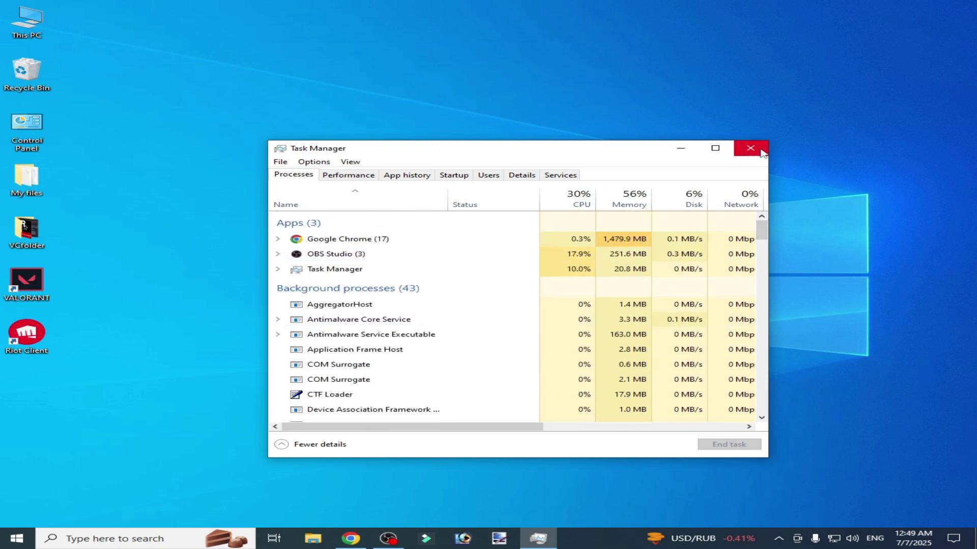
Close Task Manager, go to Settings' installed apps and filter the list by 'rio'.
click(750, 148)
click(132, 542)
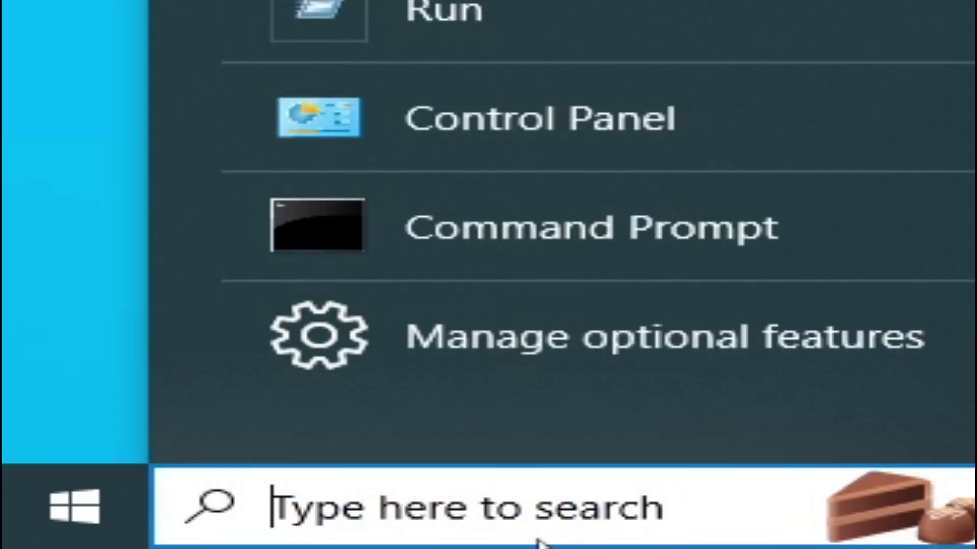
text(set)
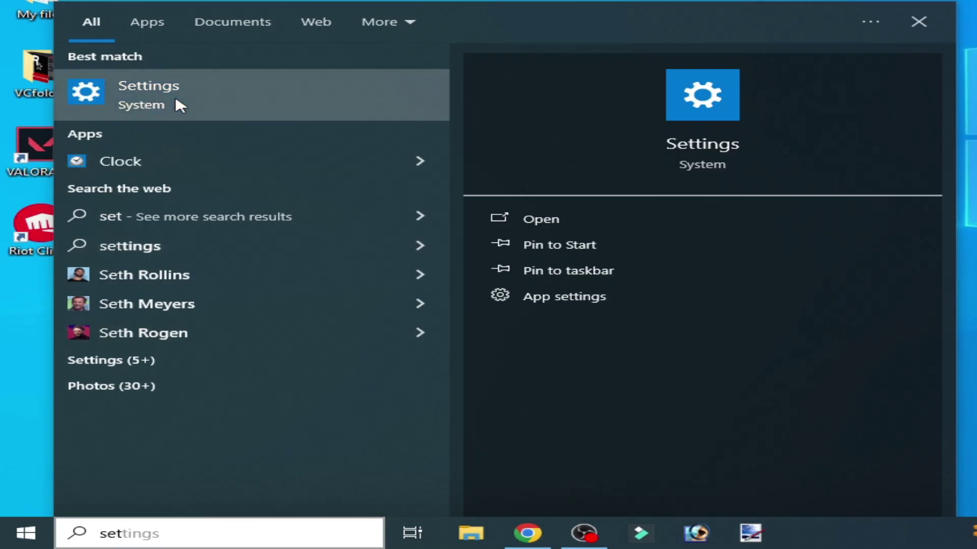
click(179, 105)
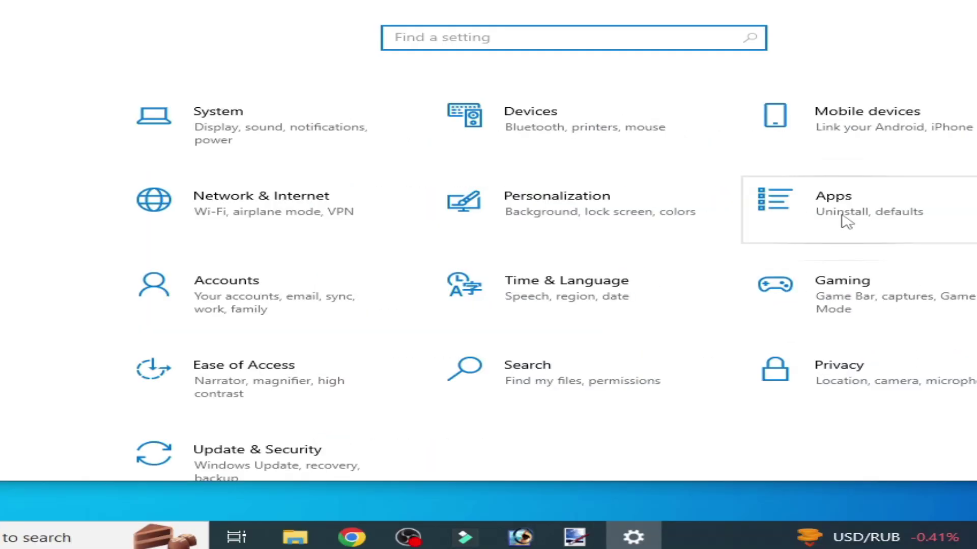
click(846, 221)
click(438, 184)
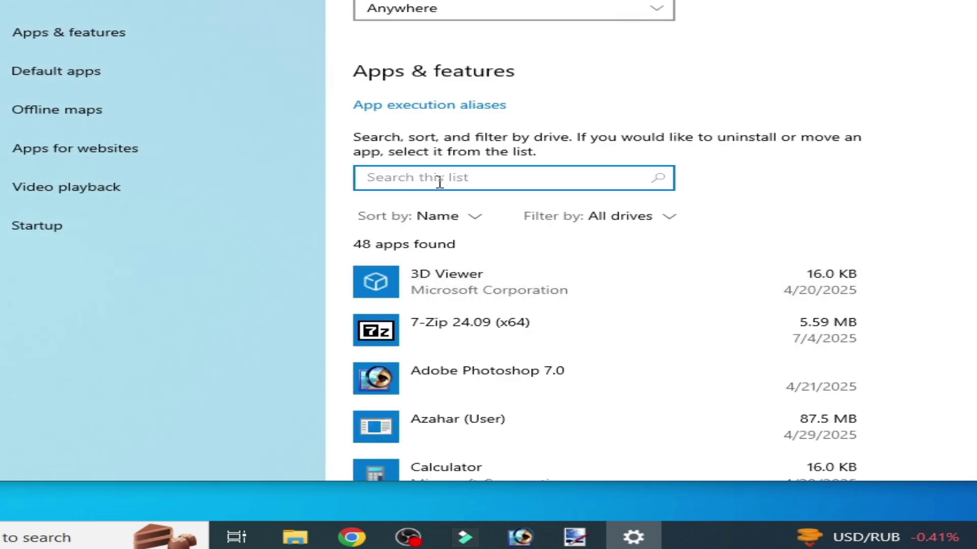
text(riot)
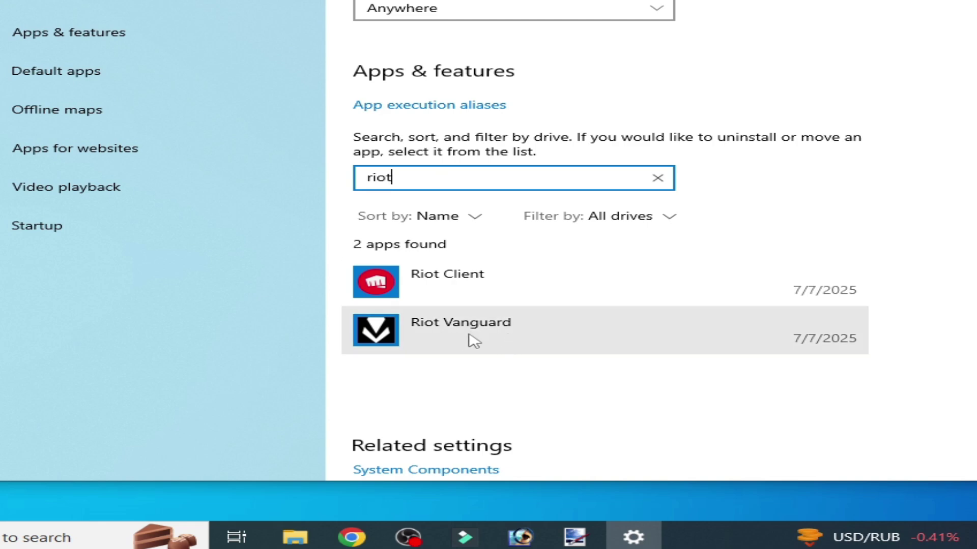
Uninstall Riot Vanguard and confirm its complete removal.
click(592, 330)
click(814, 388)
click(918, 345)
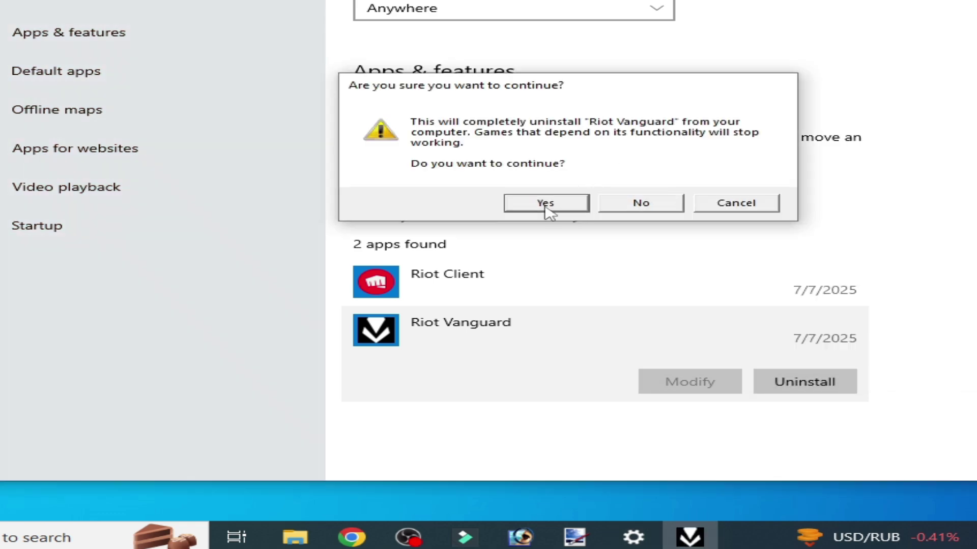
click(546, 203)
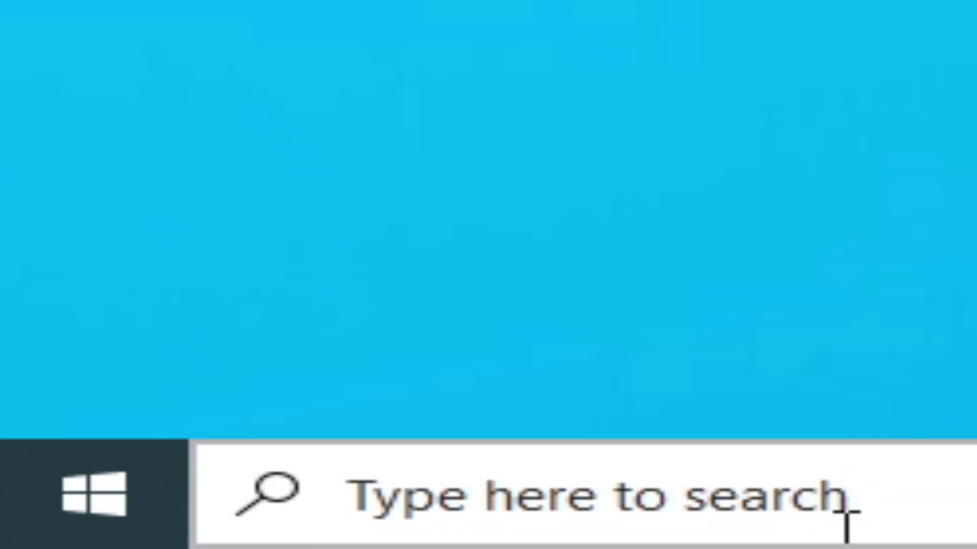
Run Command Prompt as administrator from a 'cmd' search.
click(66, 540)
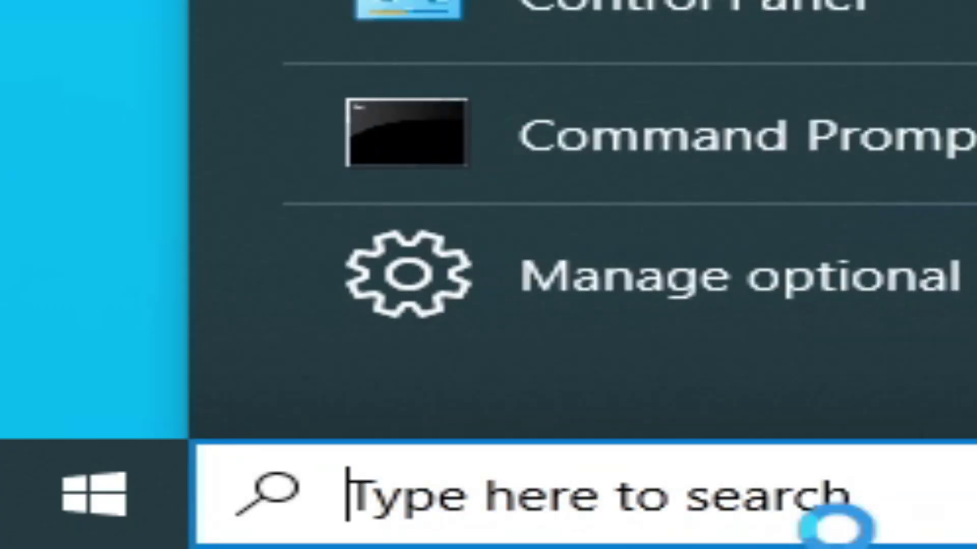
text(cmd)
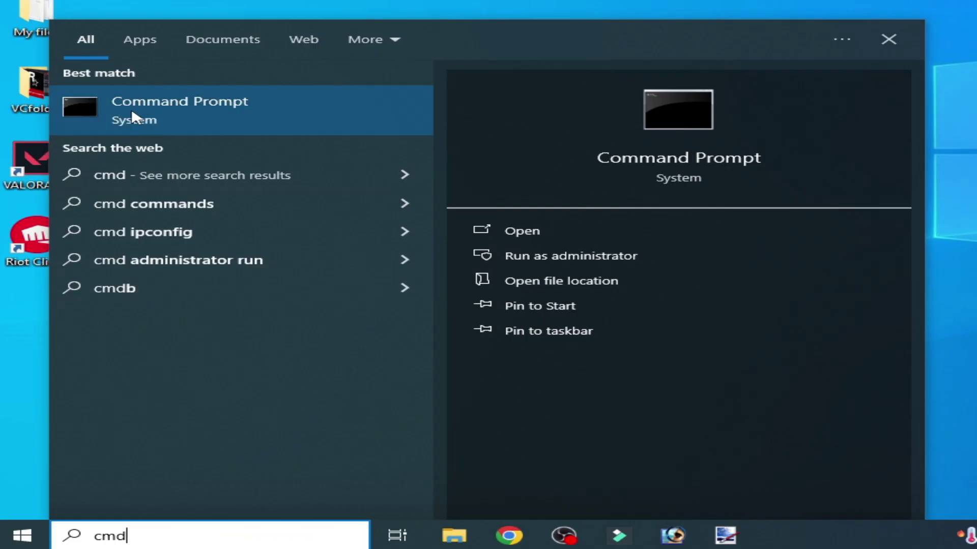
right_click(131, 114)
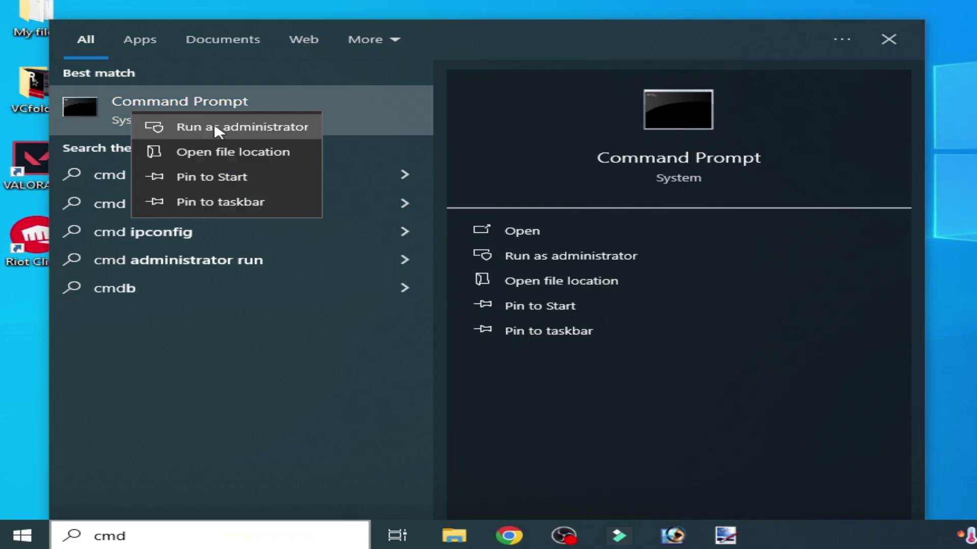
click(216, 129)
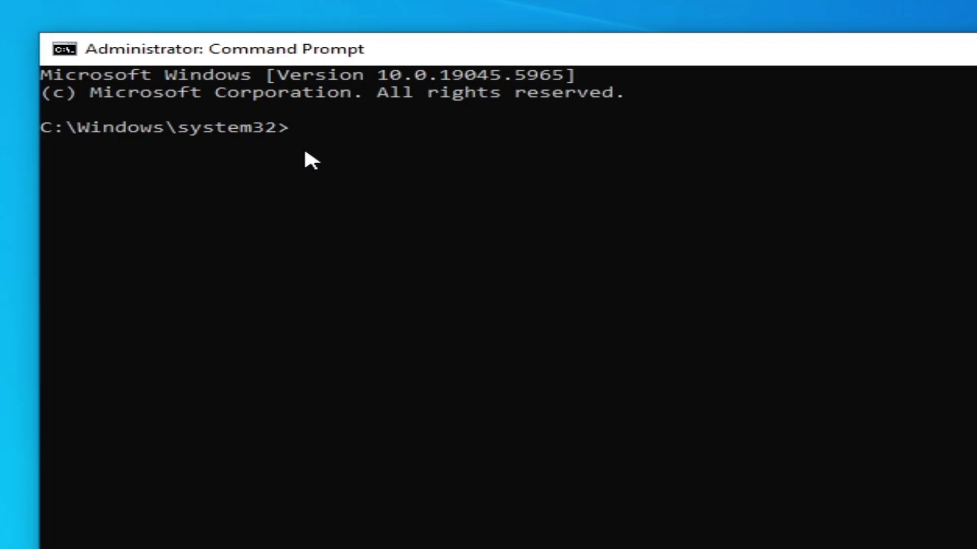
Run sc delete for vgc, vg and vgk in turn.
text(sc delete vgc)
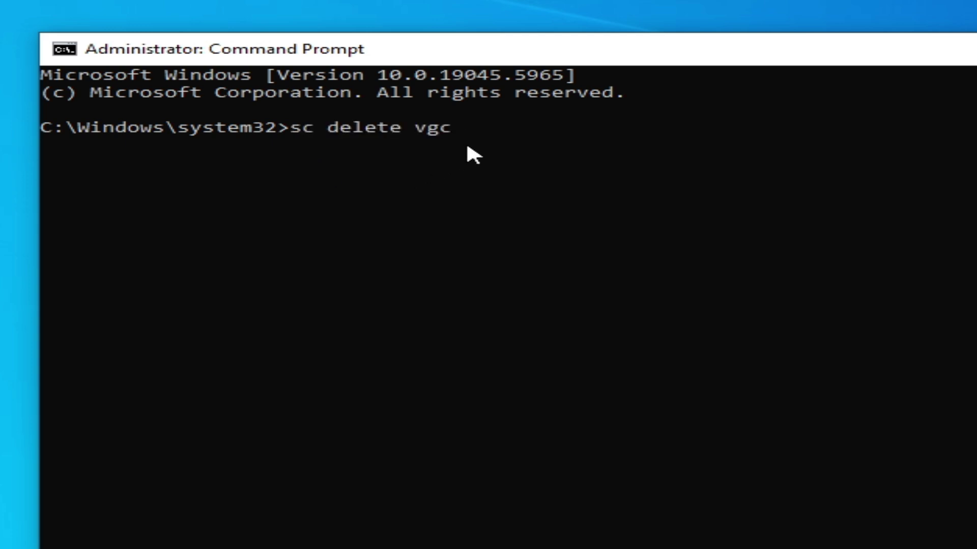
key(Return)
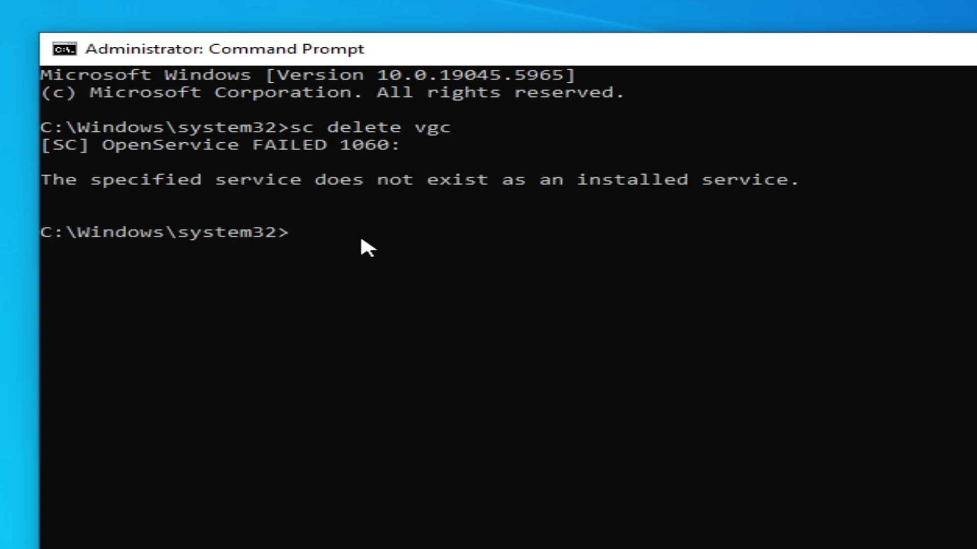
key(Up)
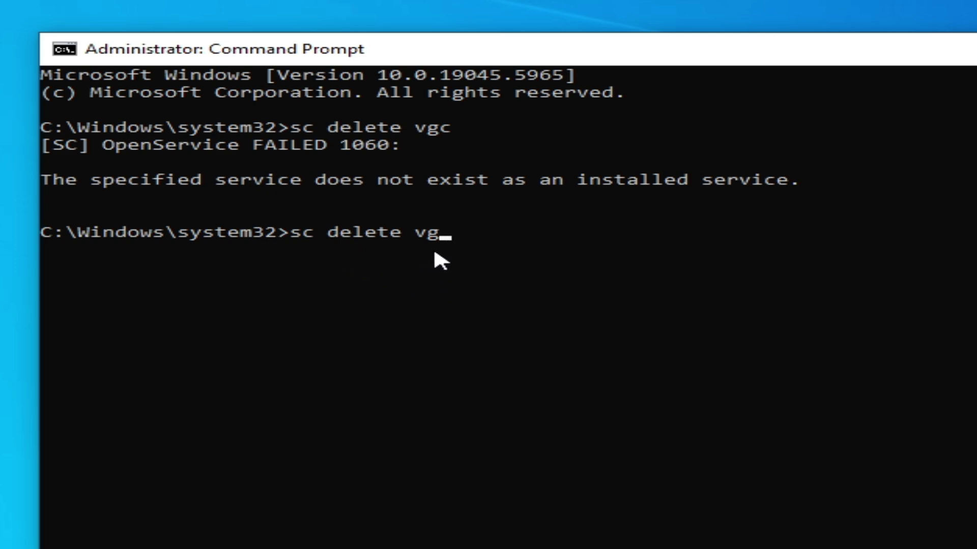
key(Return)
key(Up)
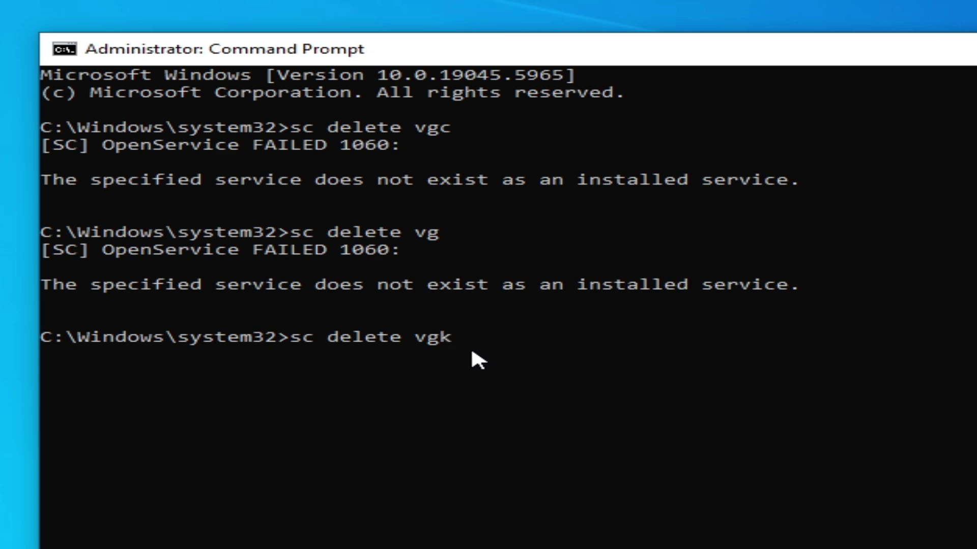
key(Return)
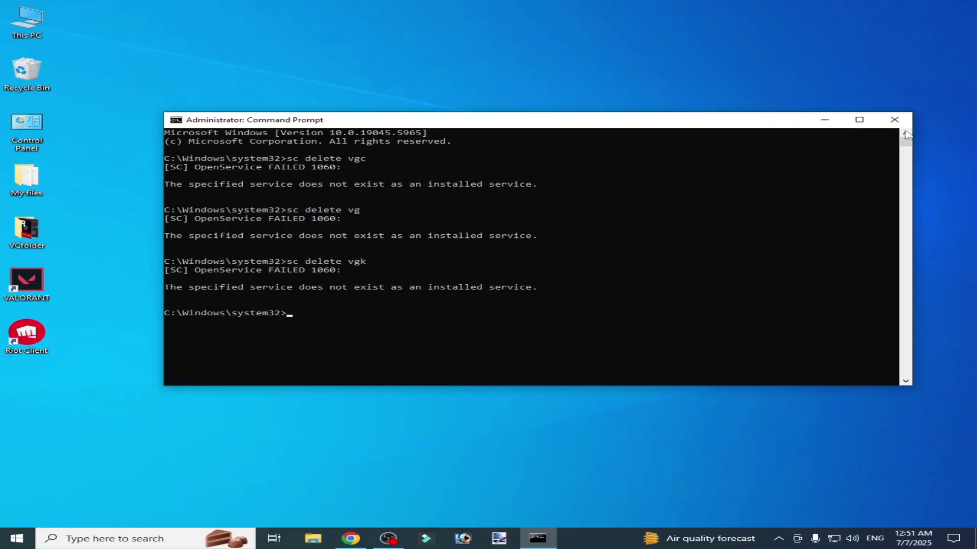
Close Command Prompt and delete the Riot VANGUARD folder from C:\Program Files.
click(894, 120)
double_click(29, 40)
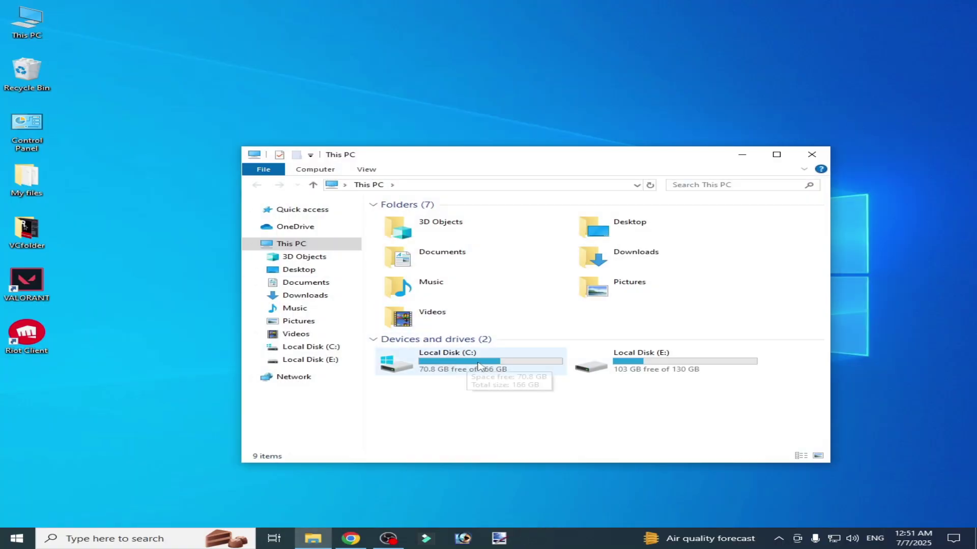
right_click(472, 363)
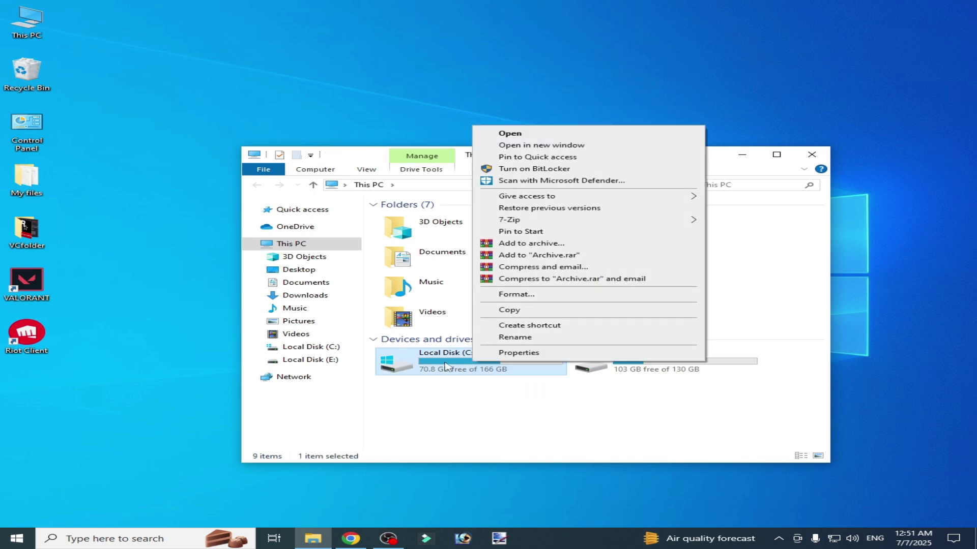
double_click(445, 367)
double_click(438, 261)
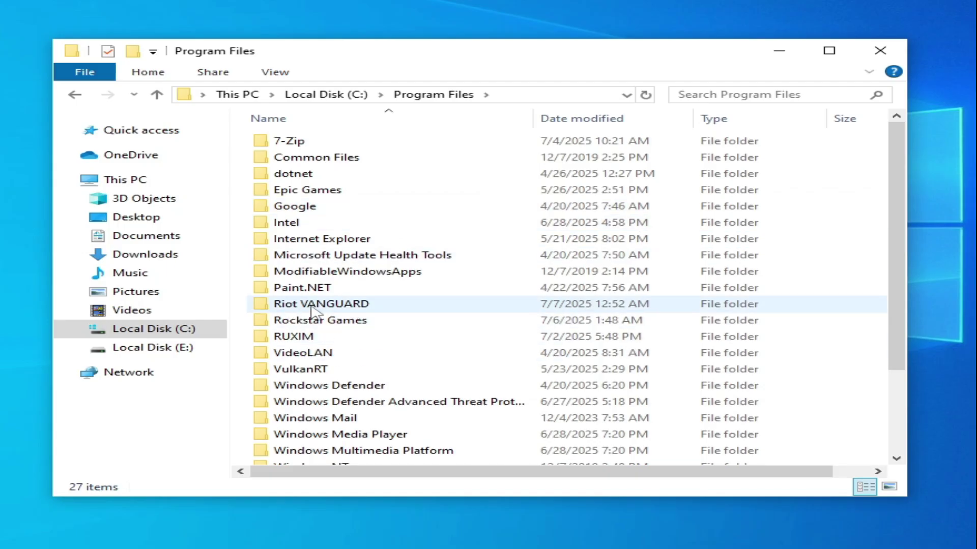
mouse_move(313, 307)
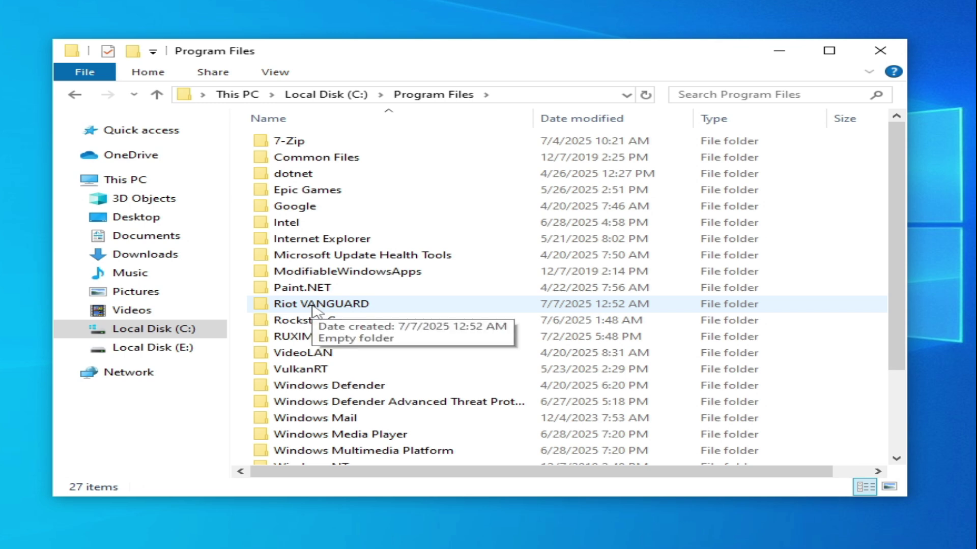
right_click(313, 307)
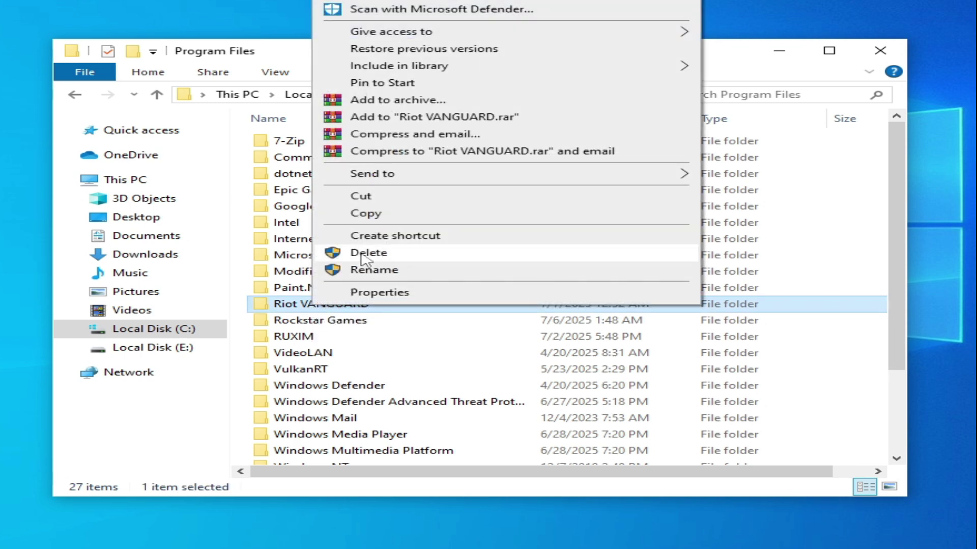
click(404, 346)
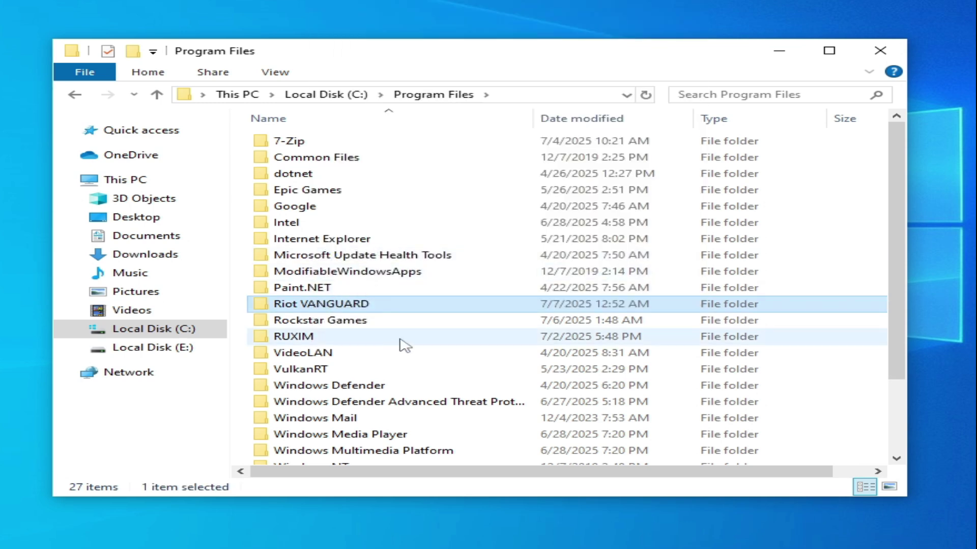
Close File Explorer, restart the PC, then launch VALORANT from its desktop shortcut.
click(879, 51)
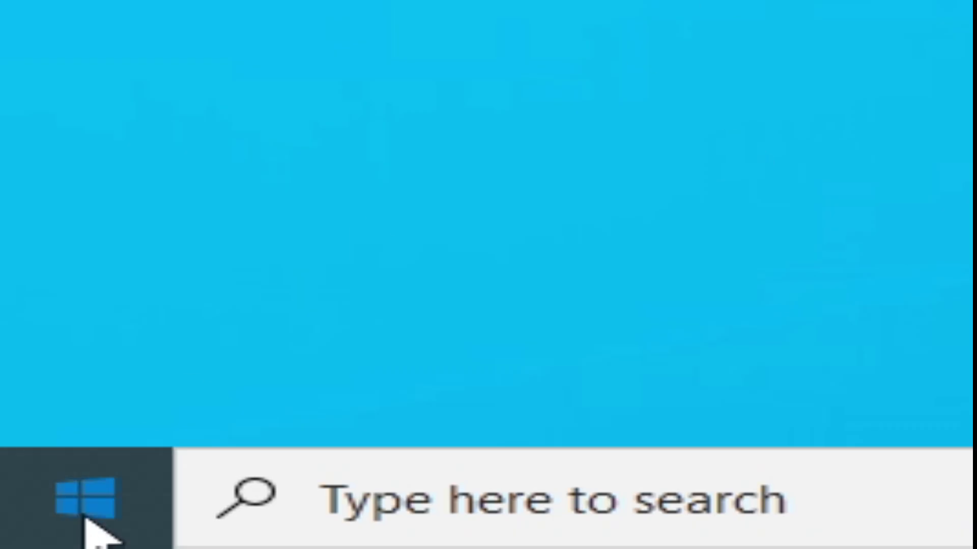
click(87, 516)
click(85, 412)
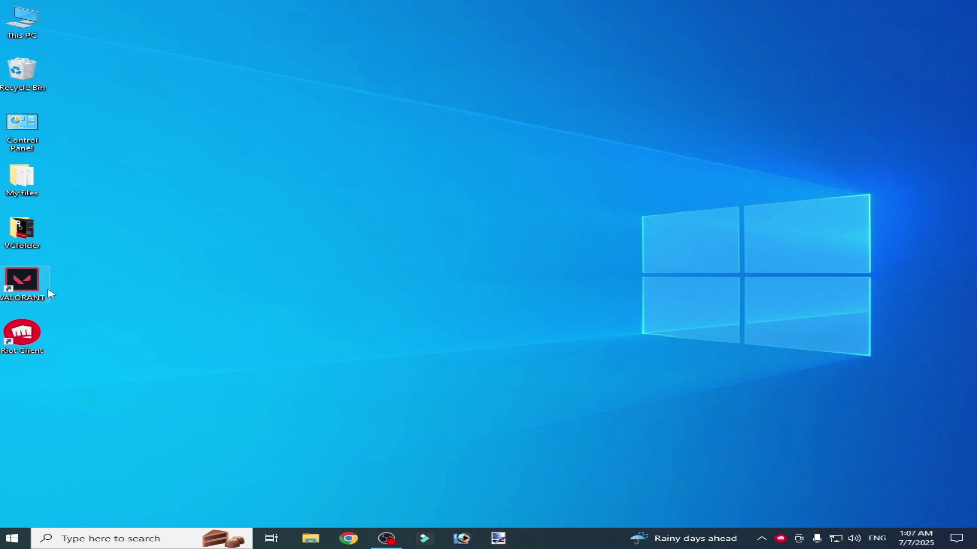
right_click(25, 294)
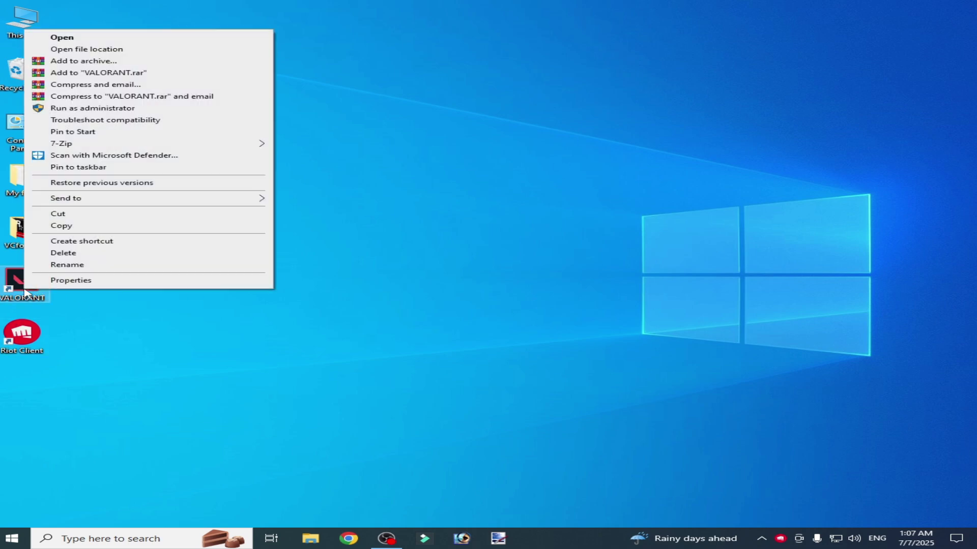
click(76, 37)
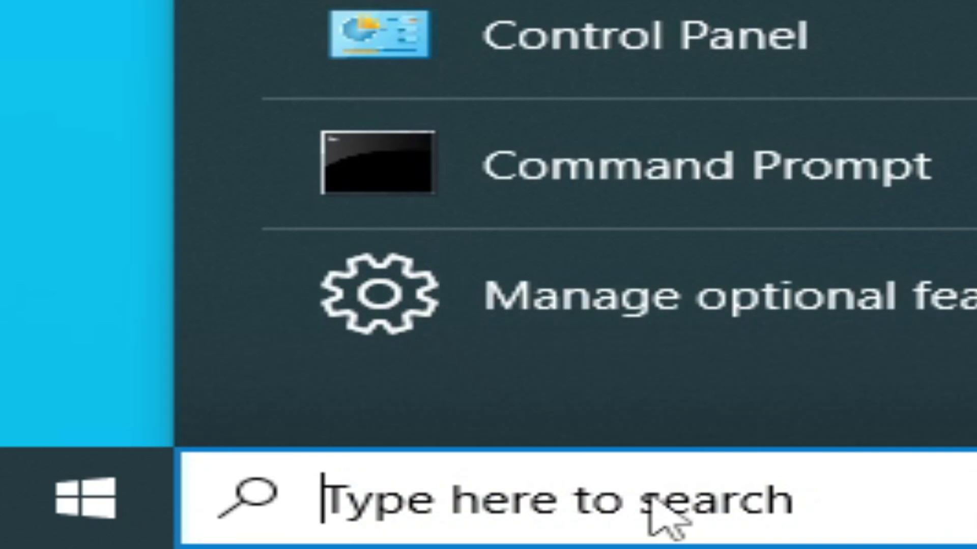
text(run)
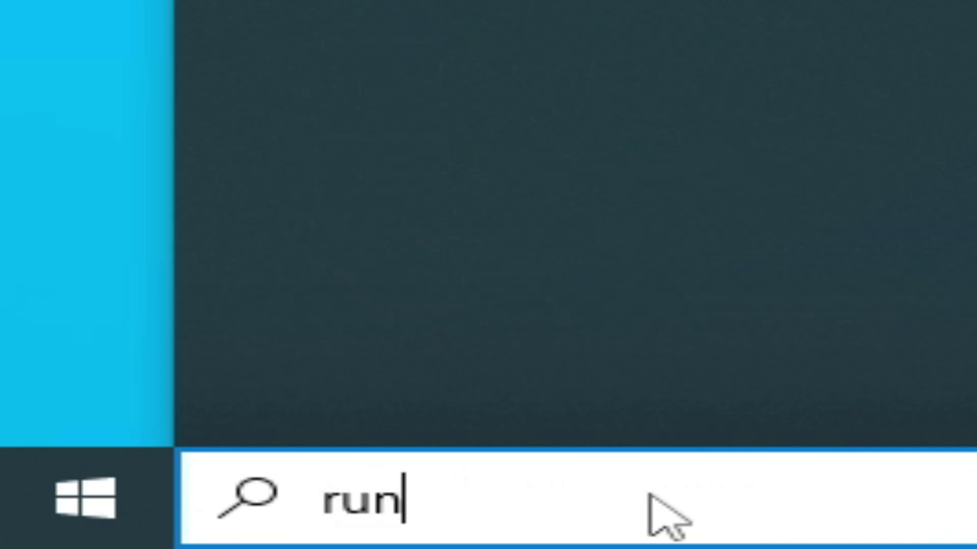
key(Return)
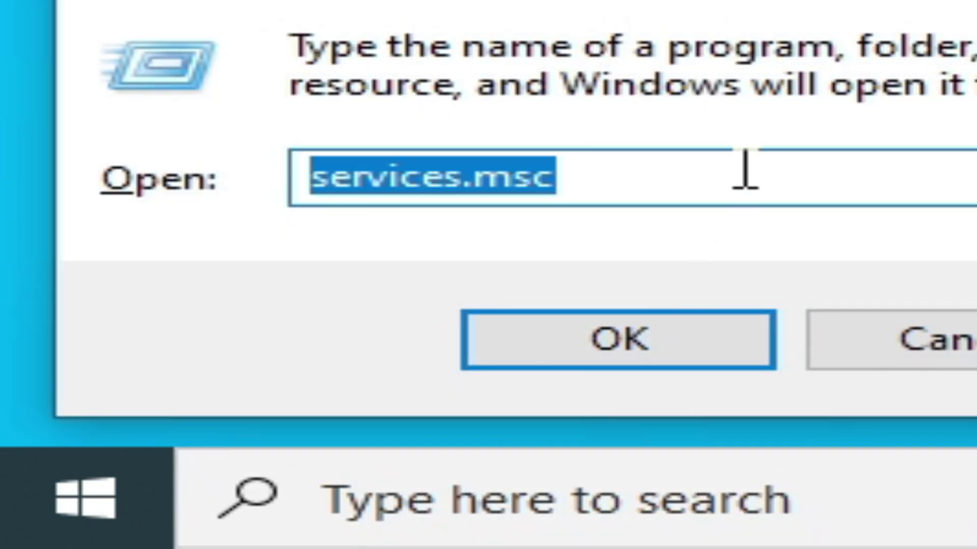
click(677, 350)
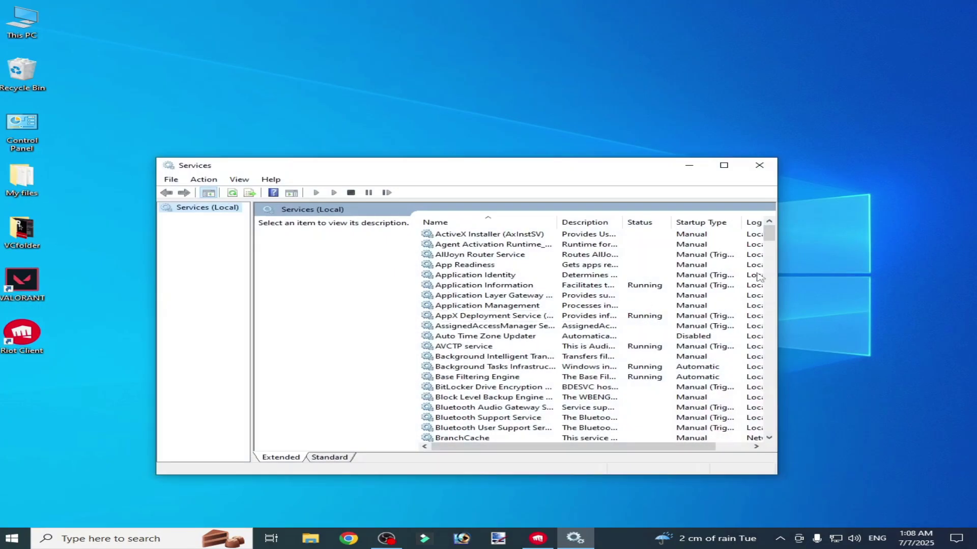
drag(769, 240, 769, 263)
click(637, 337)
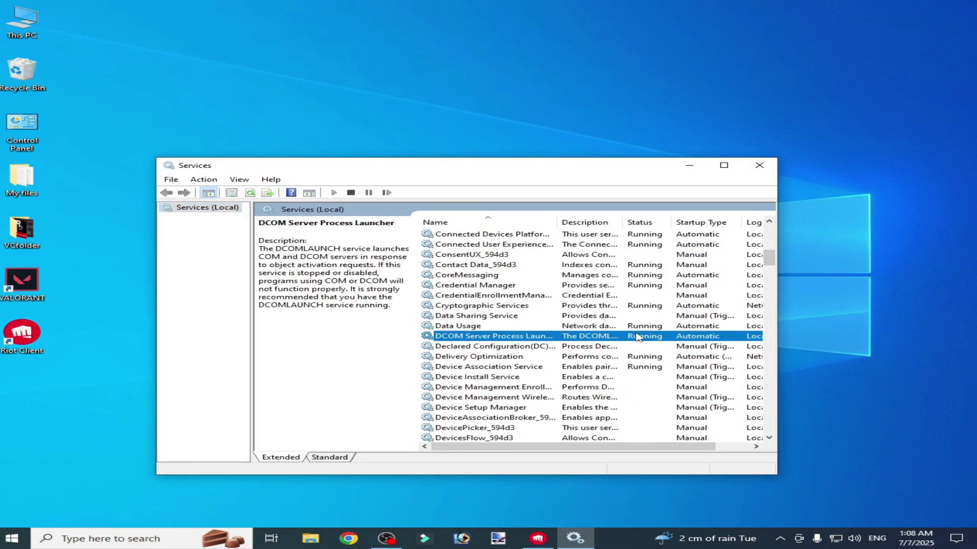
key(v)
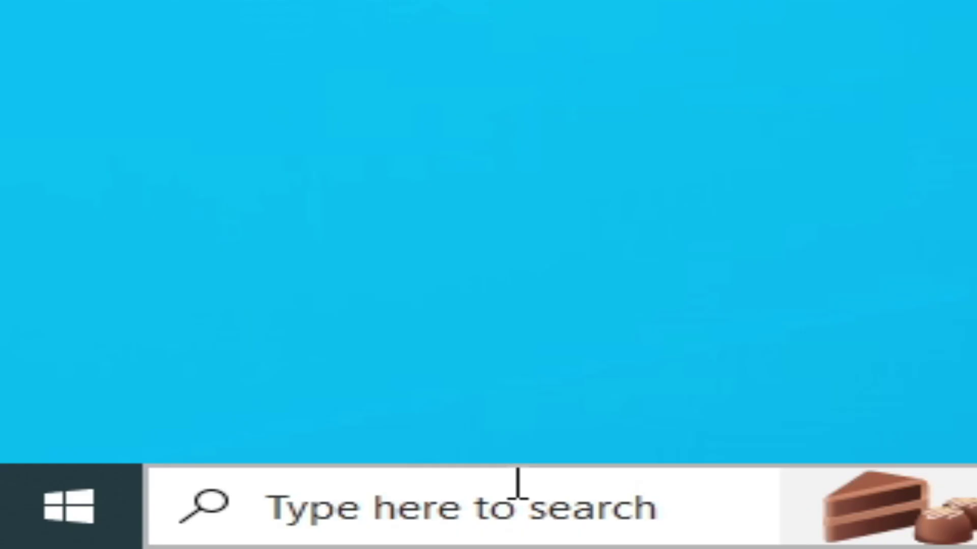
Go to Settings' Apps list and filter it by 'val'.
click(122, 538)
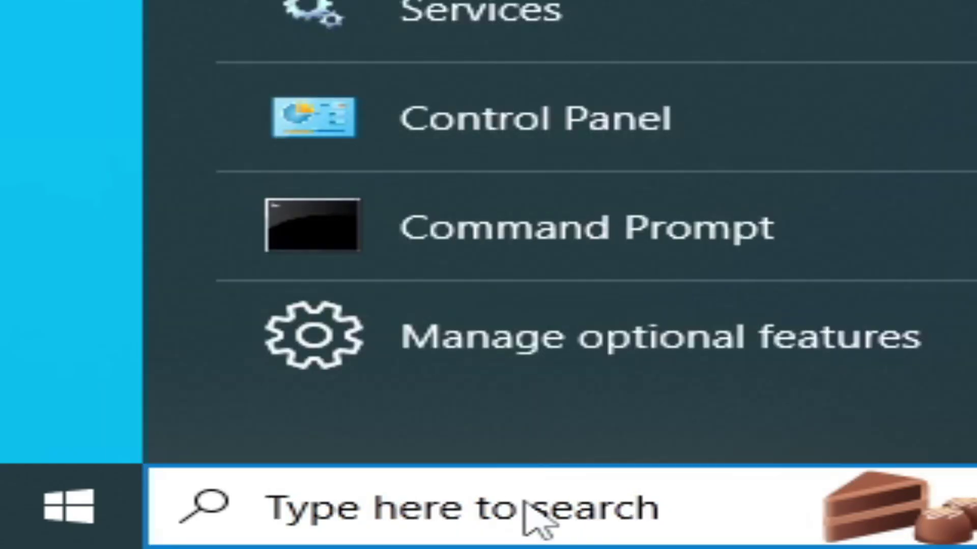
text(set)
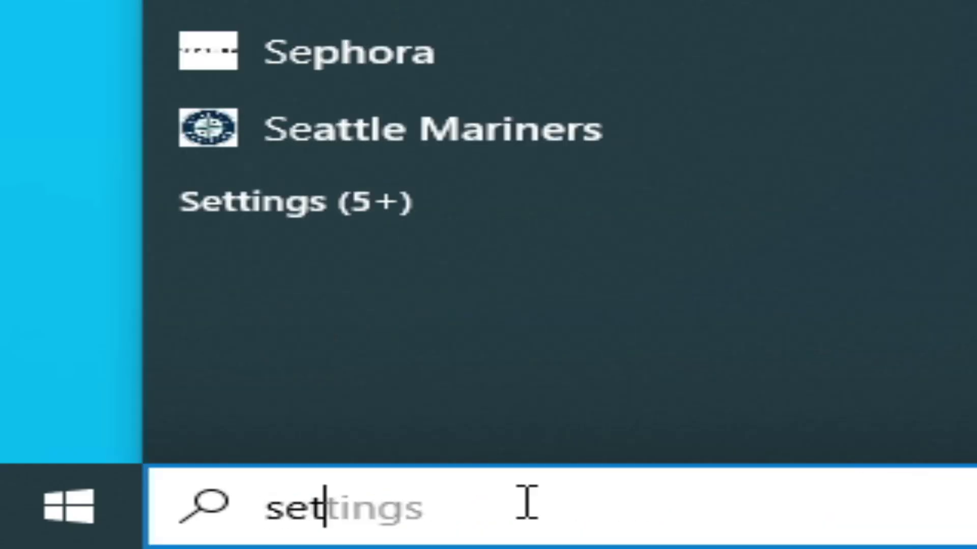
text(t)
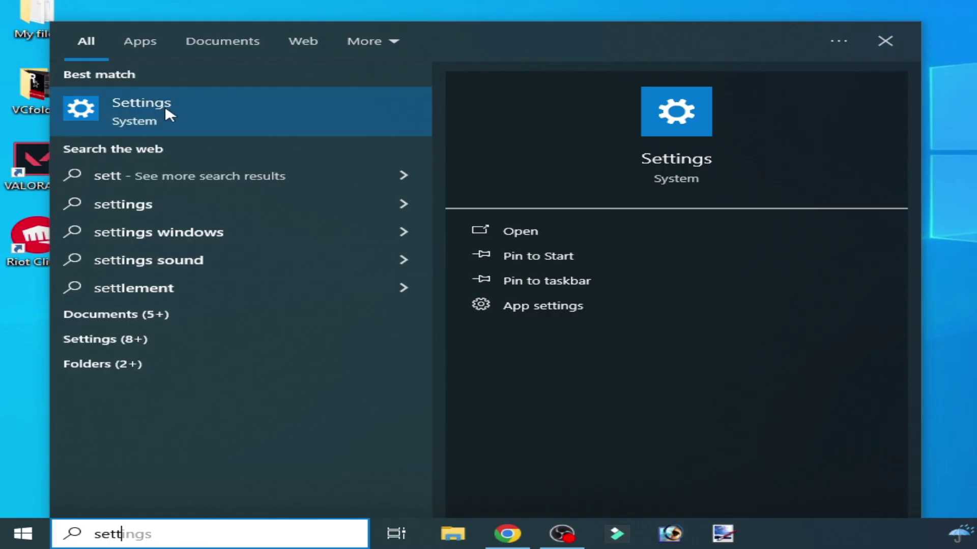
key(Return)
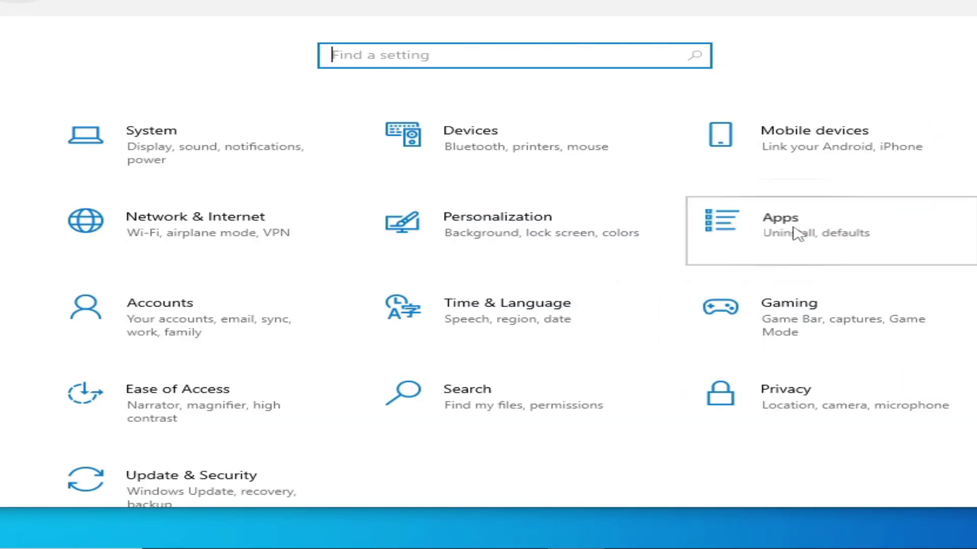
click(797, 233)
click(384, 206)
text(valo)
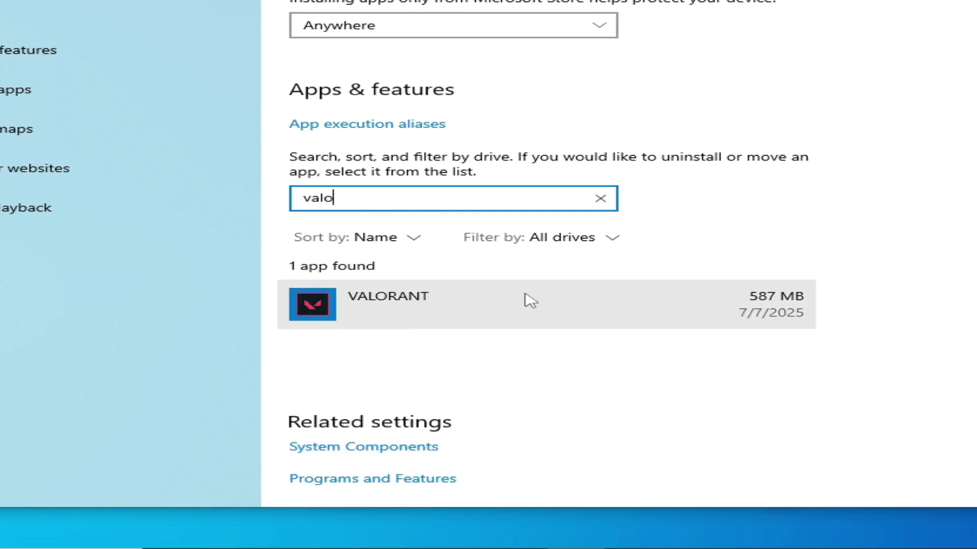
Uninstall VALORANT and dismiss the success message.
click(534, 302)
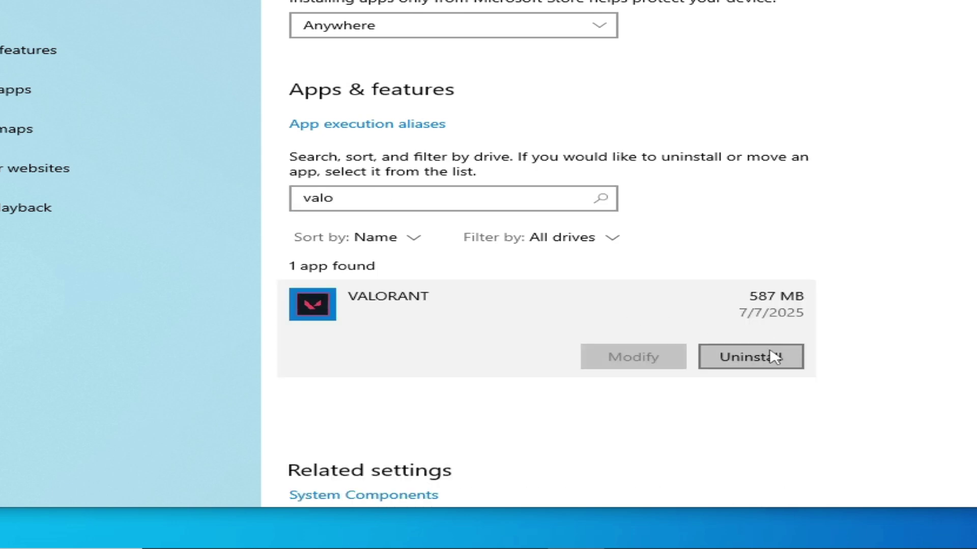
click(774, 357)
click(853, 321)
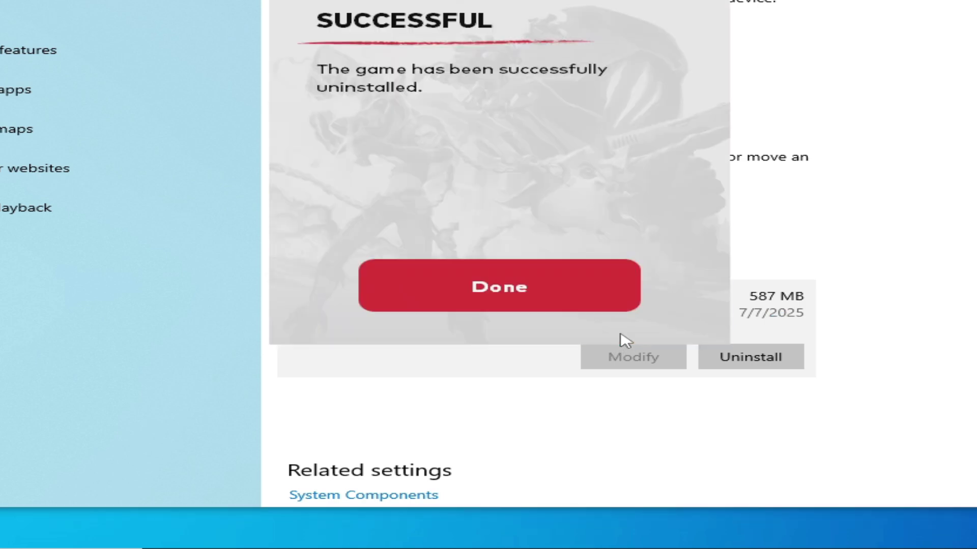
click(518, 291)
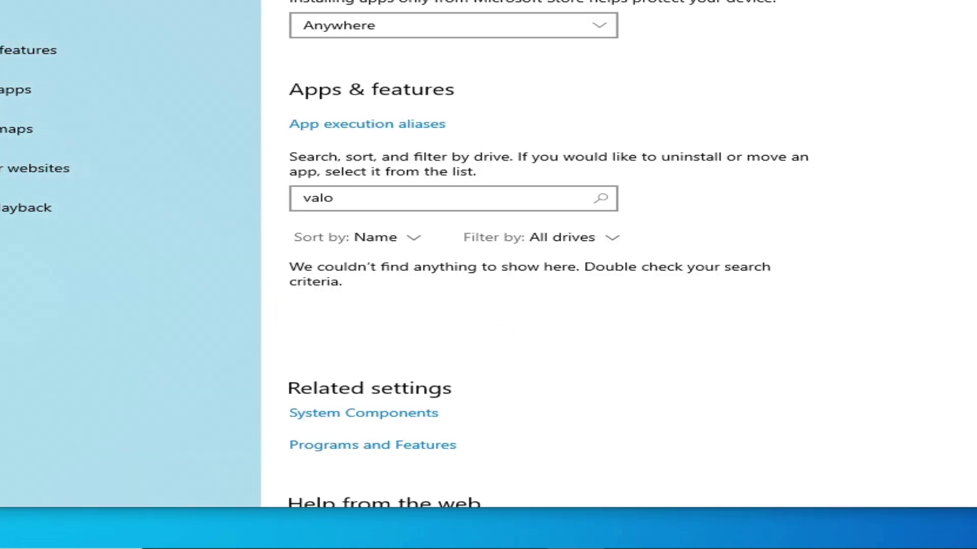
Filter the apps list by 'rio' and bring up Task Manager's Details list.
click(369, 196)
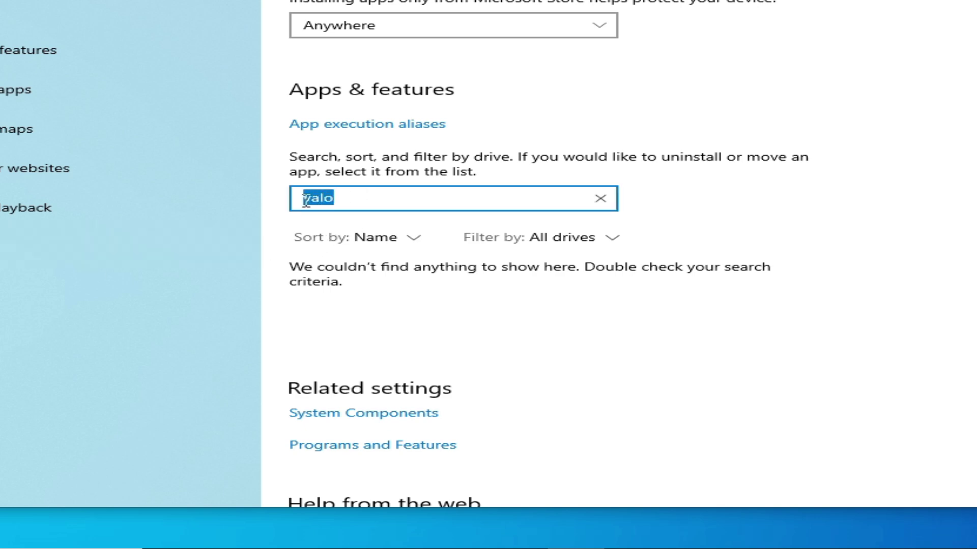
text(rio)
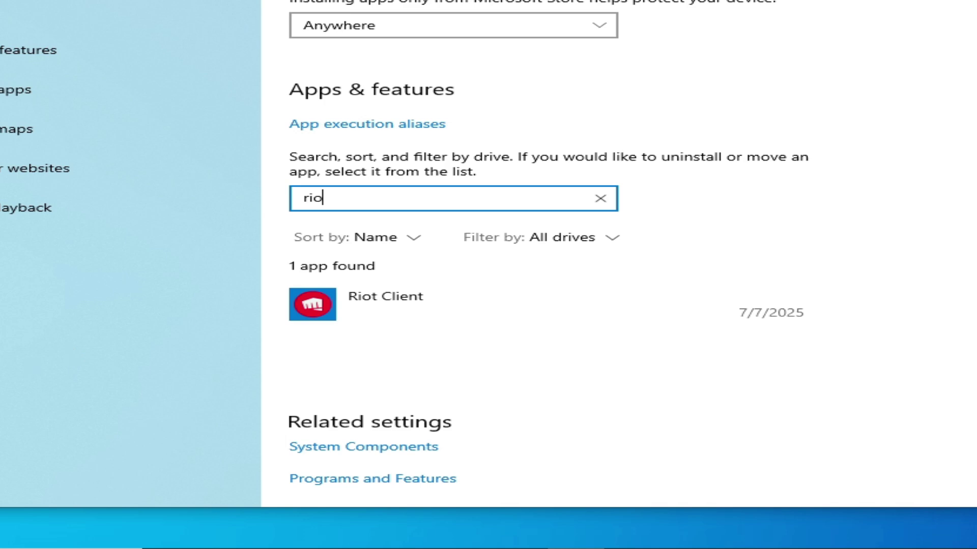
key(ctrl+shift+Escape)
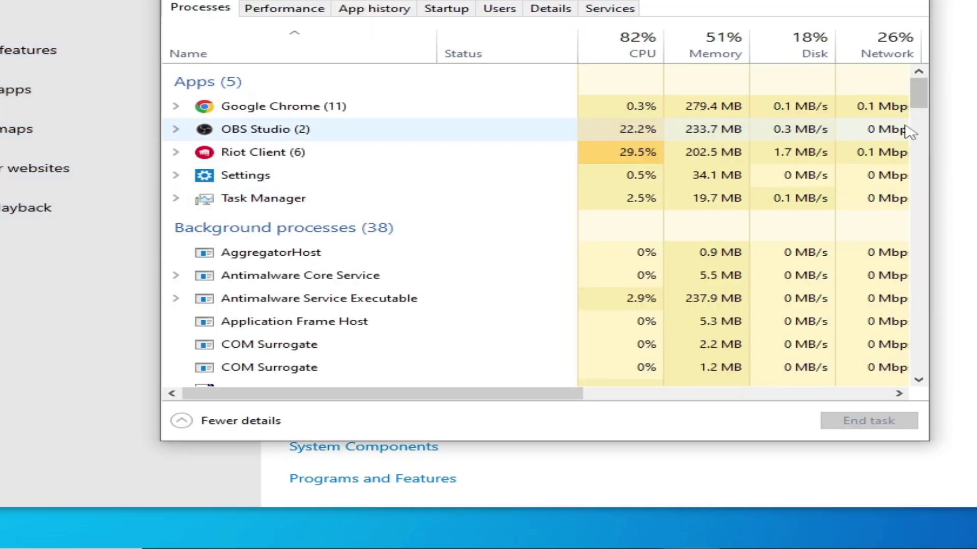
click(551, 9)
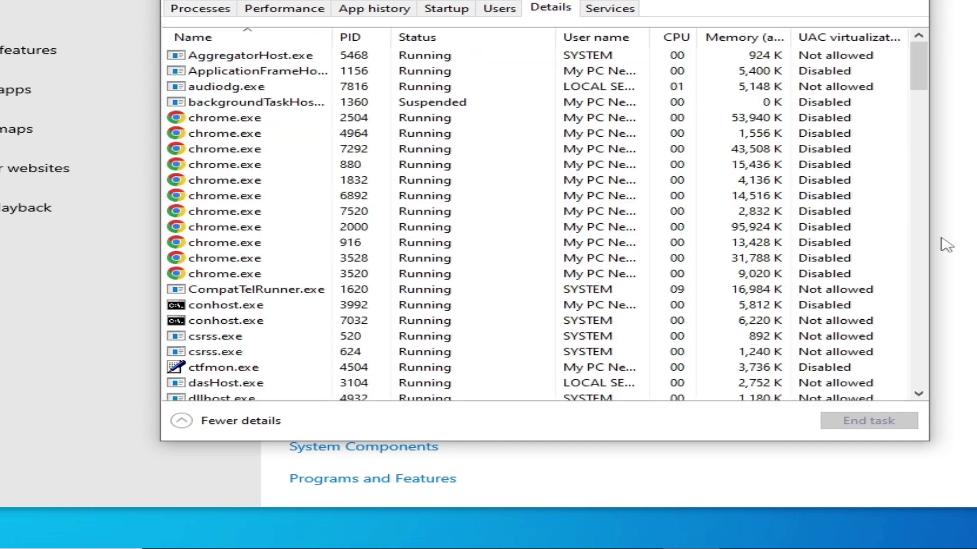
click(890, 167)
drag(923, 78, 923, 172)
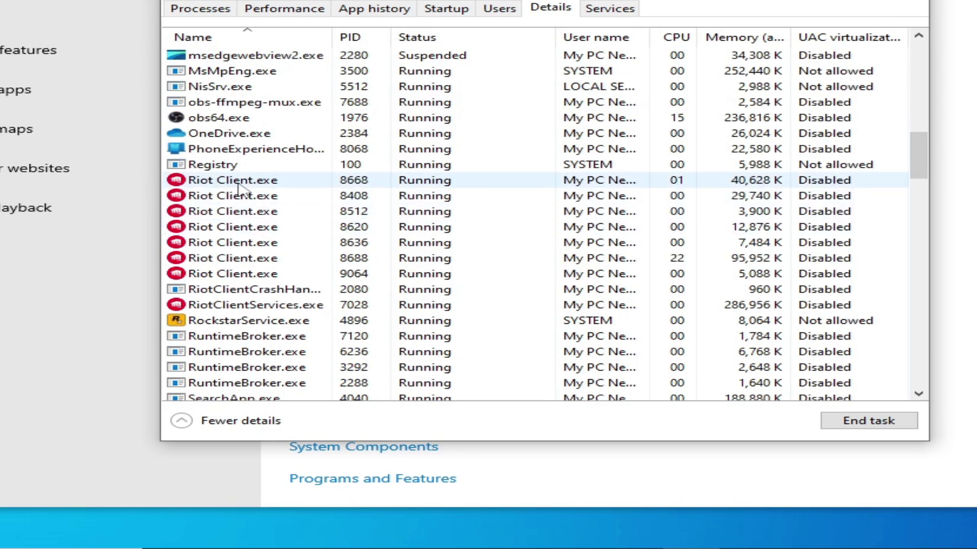
End the RiotClientServices.exe process and return to the Processes view.
right_click(261, 305)
click(321, 320)
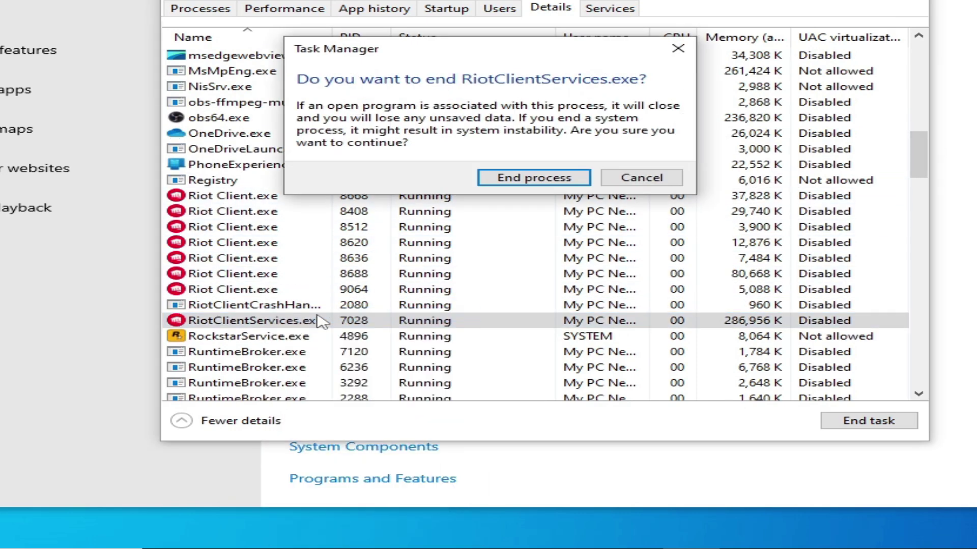
click(505, 186)
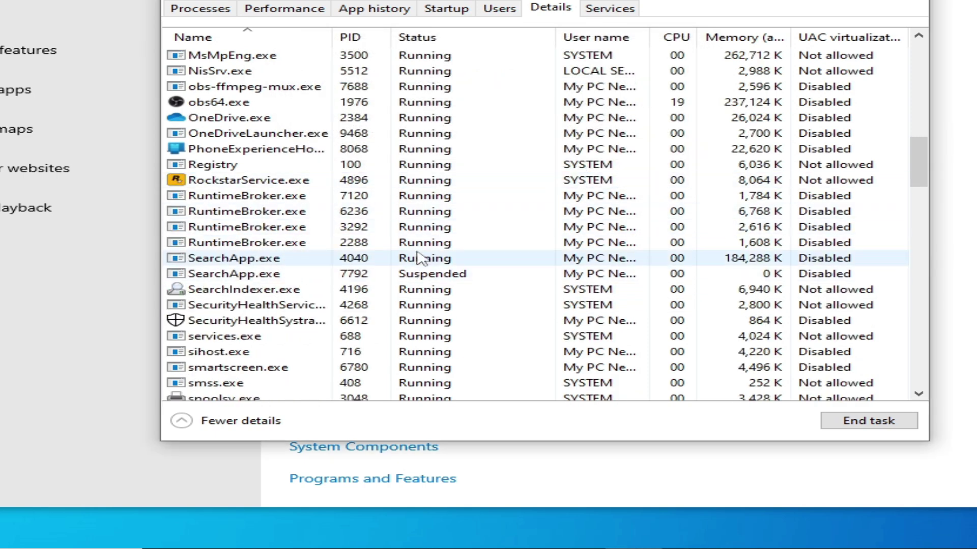
drag(918, 163, 940, 53)
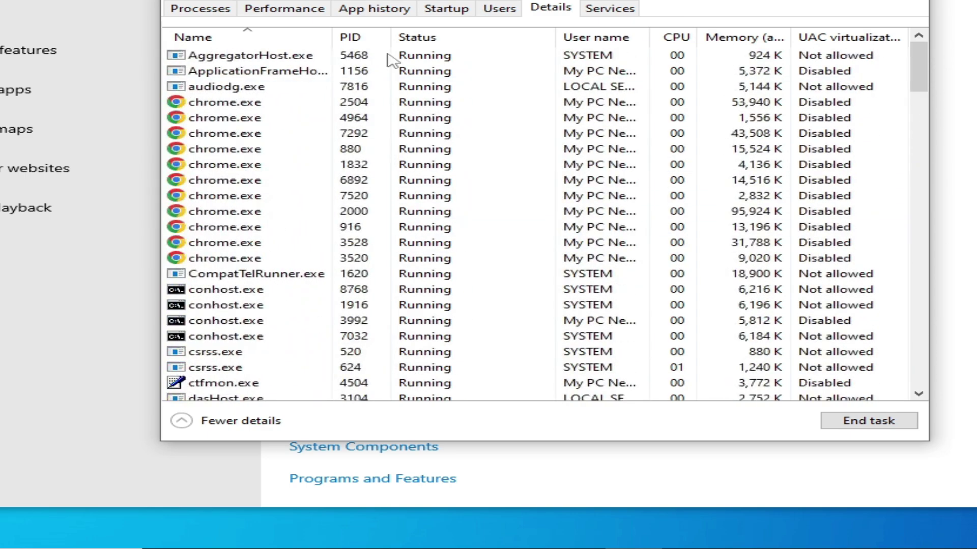
click(203, 14)
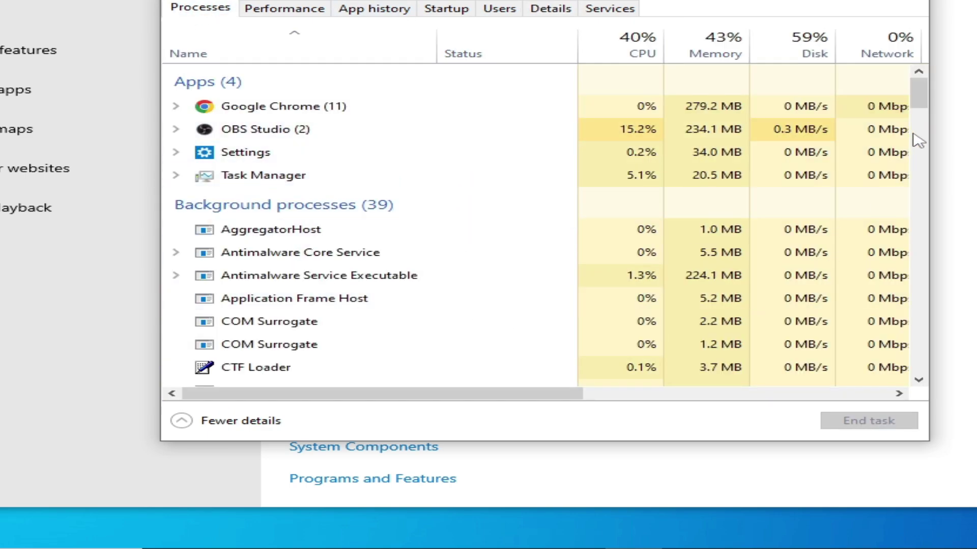
drag(919, 99, 920, 236)
Close Task Manager and uninstall Riot Client from Apps & features.
key(alt+F4)
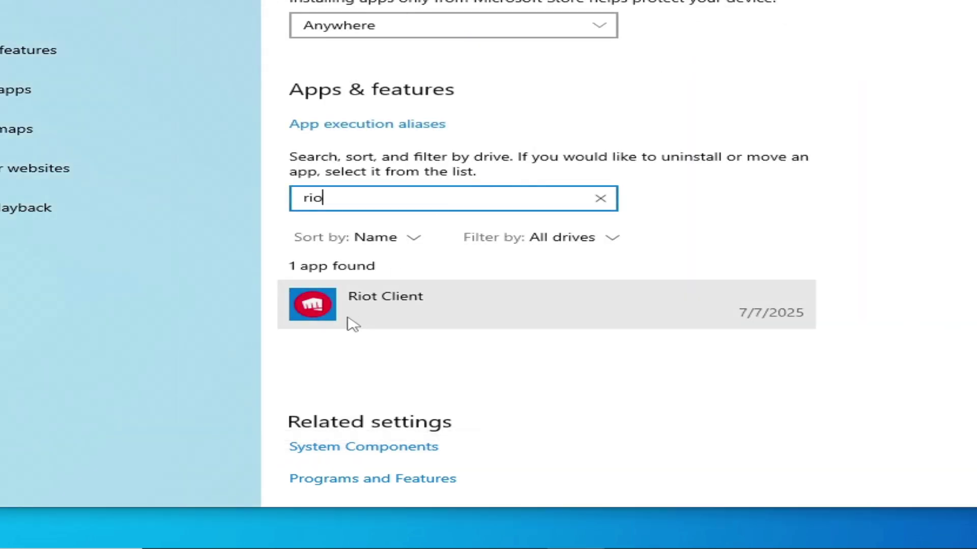
click(423, 303)
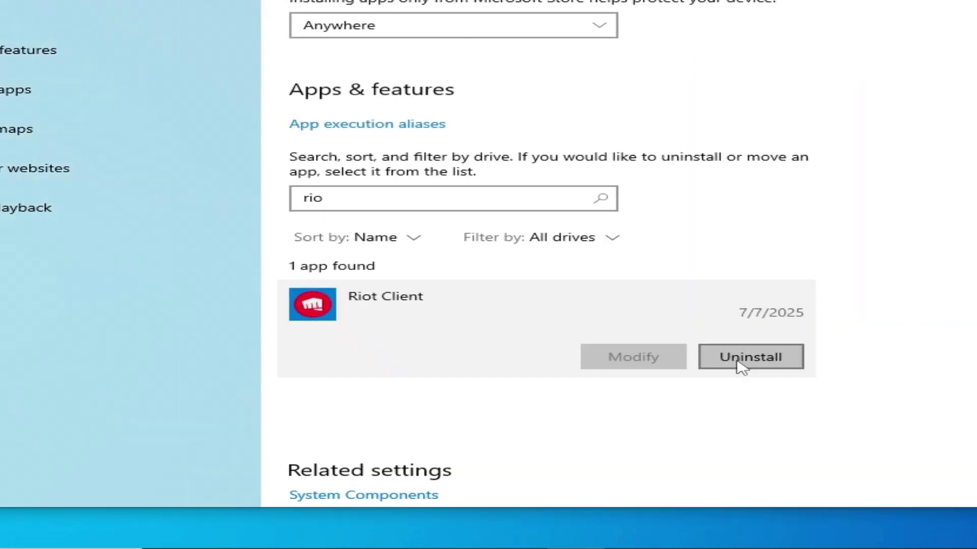
click(740, 359)
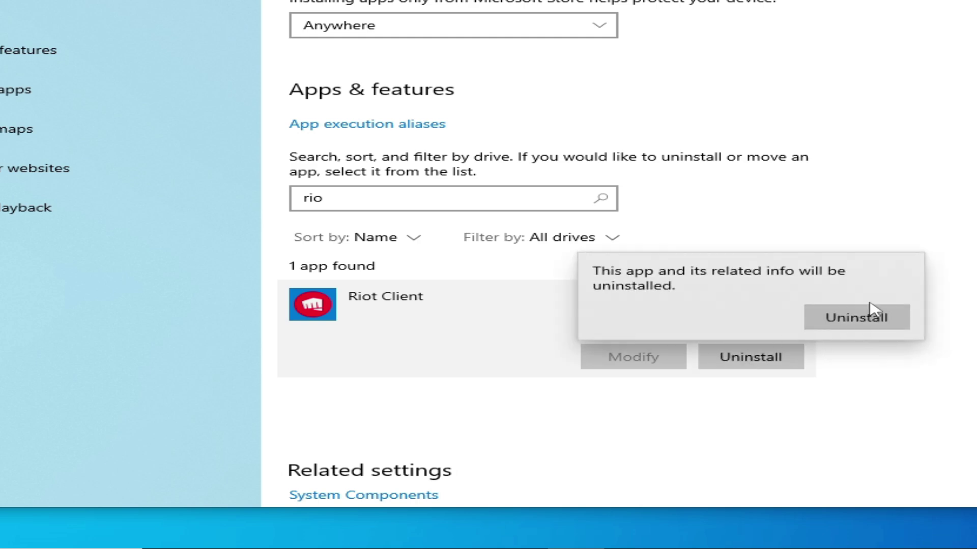
click(868, 316)
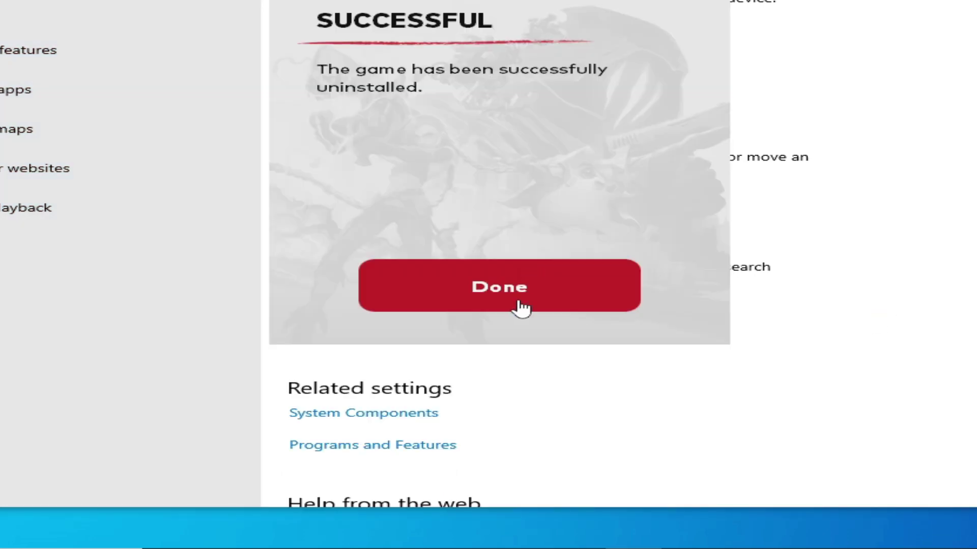
click(517, 305)
text(t)
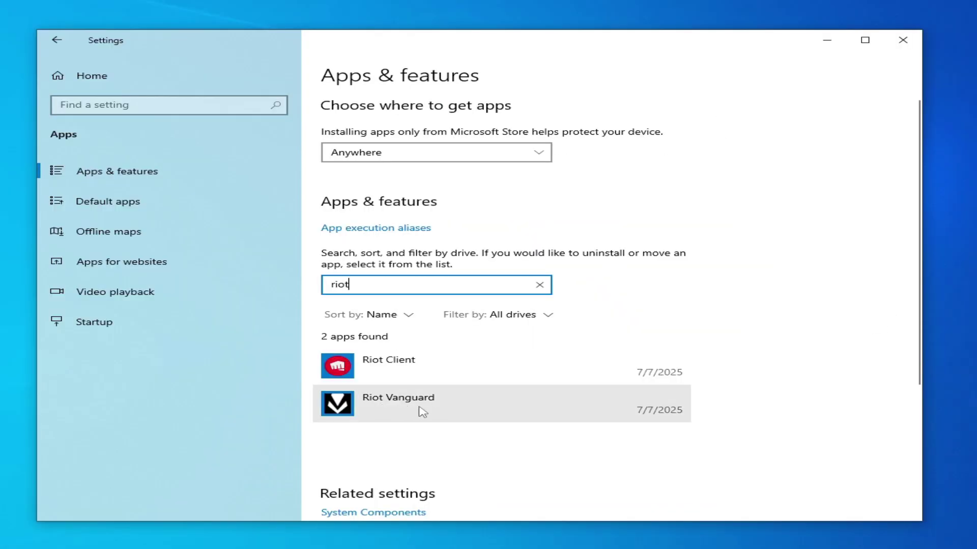
Uninstall Riot Vanguard, then select the Install VALORANT installer on the desktop.
click(496, 404)
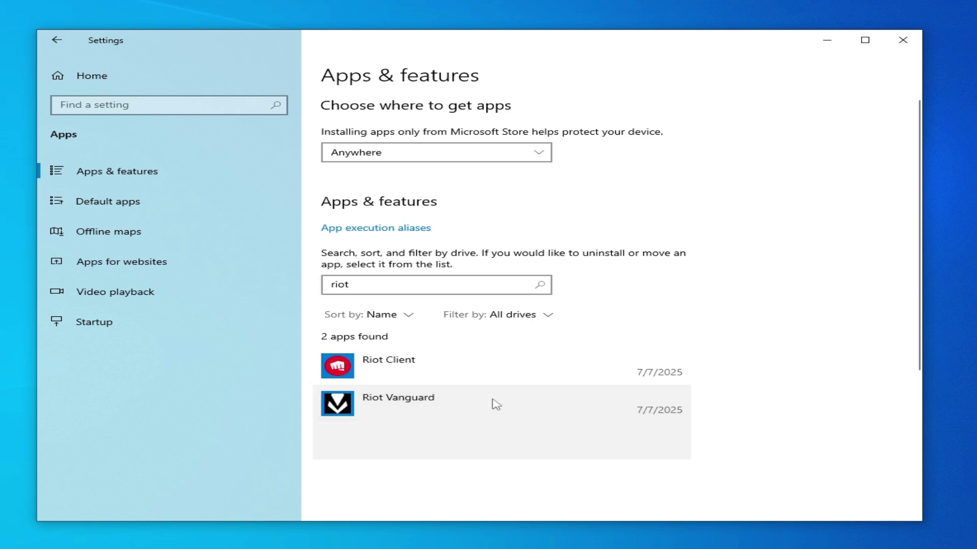
click(651, 447)
click(735, 413)
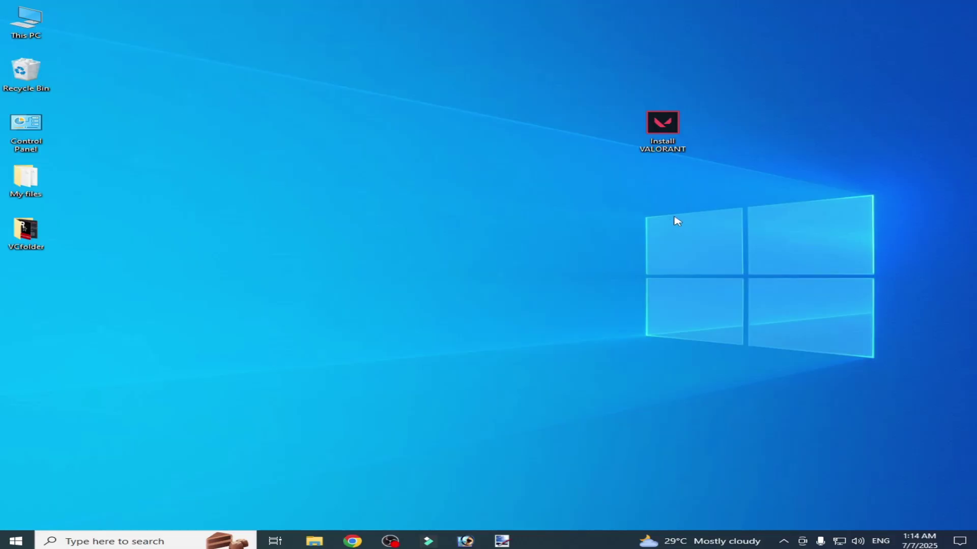
click(666, 149)
right_click(665, 146)
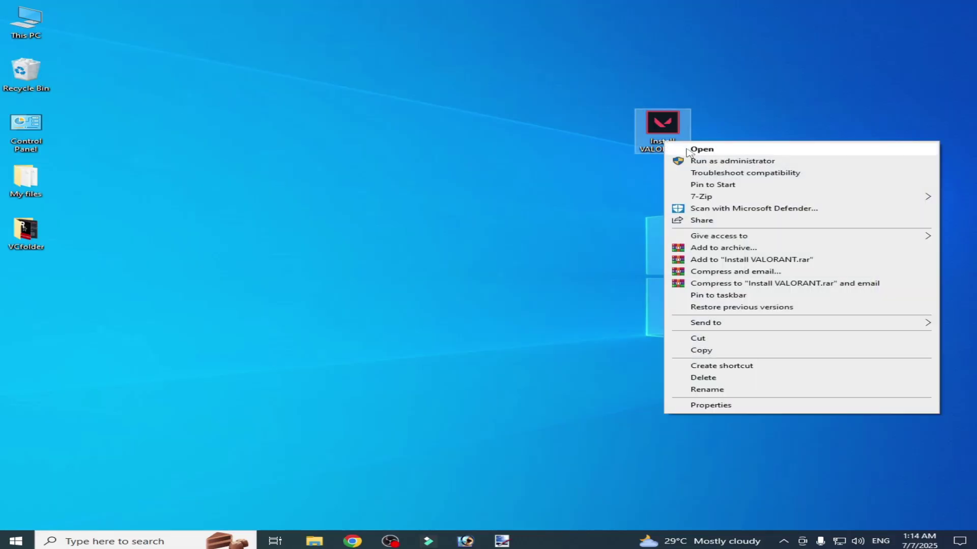
Launch the Install VALORANT installer on the desktop and reopen its context menu to run it.
click(687, 151)
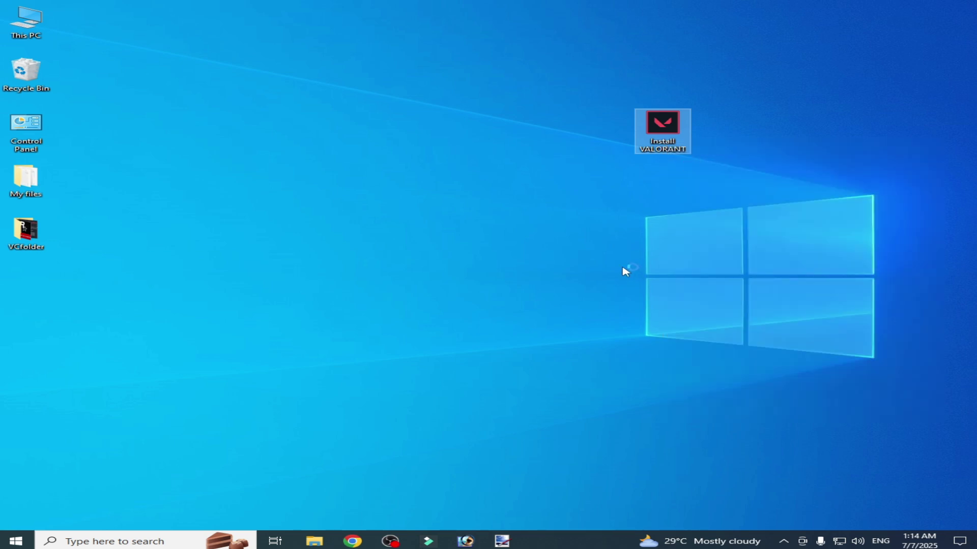
right_click(661, 130)
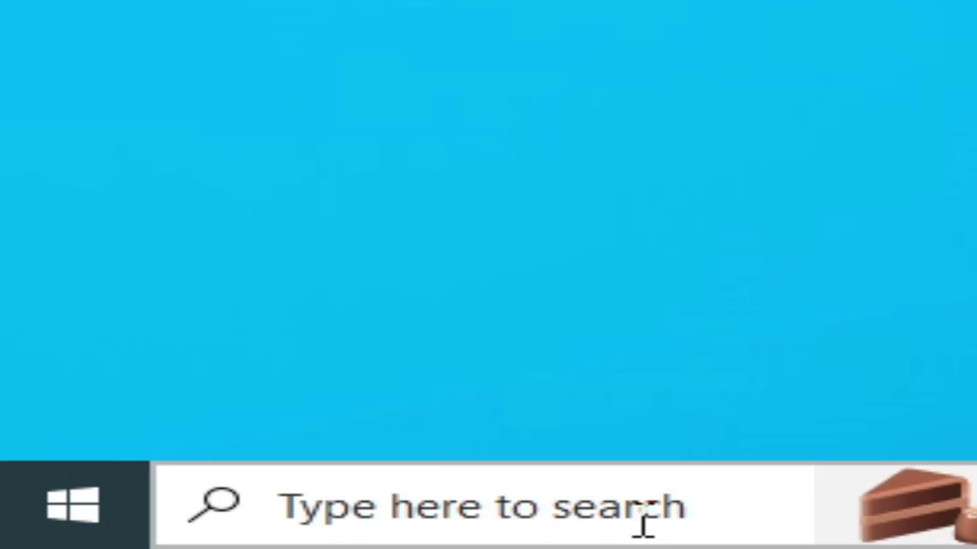
Open Run from Windows search and run services.msc to open the Services console.
click(152, 541)
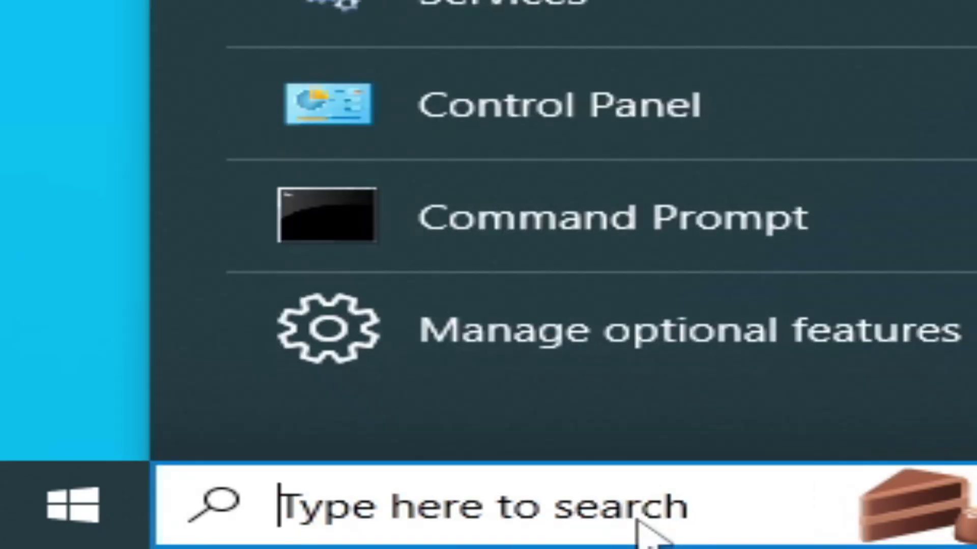
text(run)
key(Return)
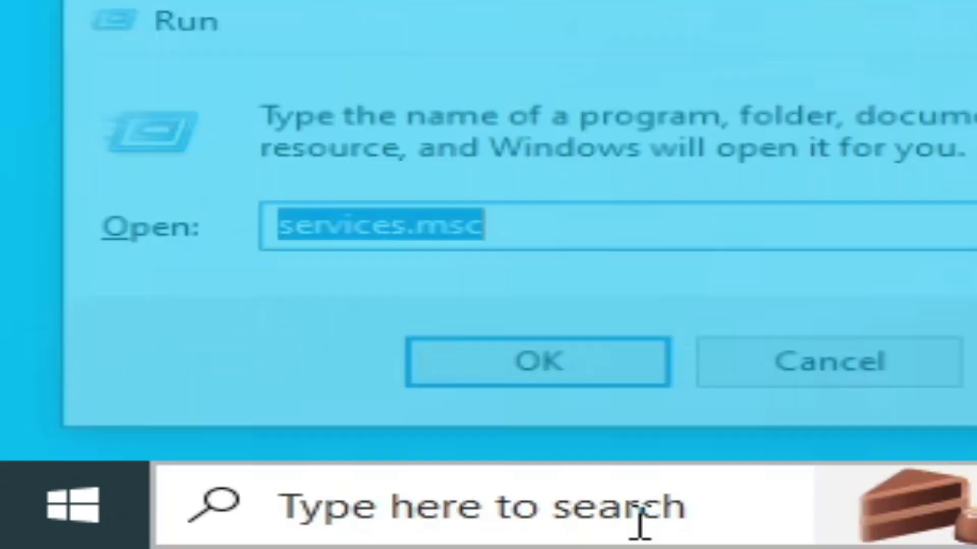
click(534, 229)
double_click(534, 229)
click(475, 361)
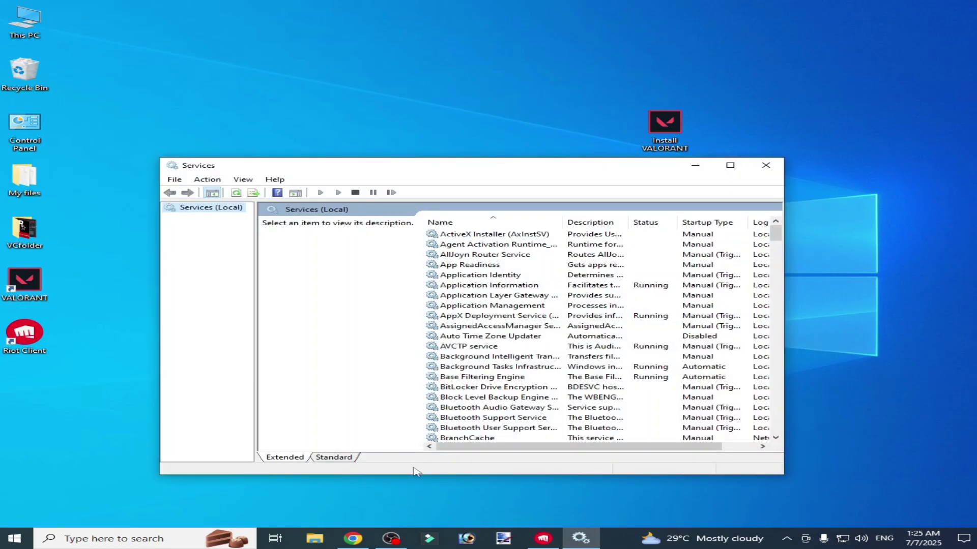
Check the Base Filtering Engine properties, then jump to the V services to find vgc.
click(339, 457)
click(285, 456)
click(501, 410)
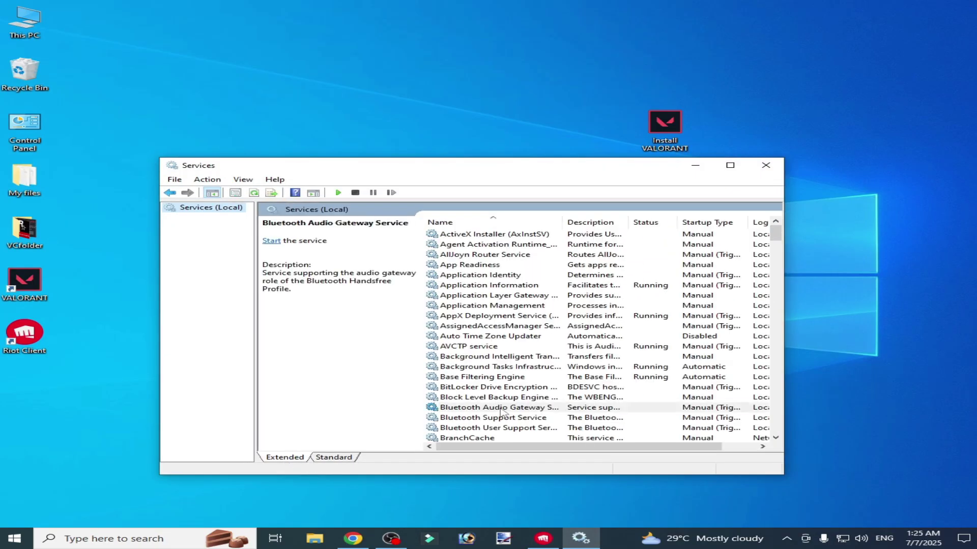
double_click(578, 379)
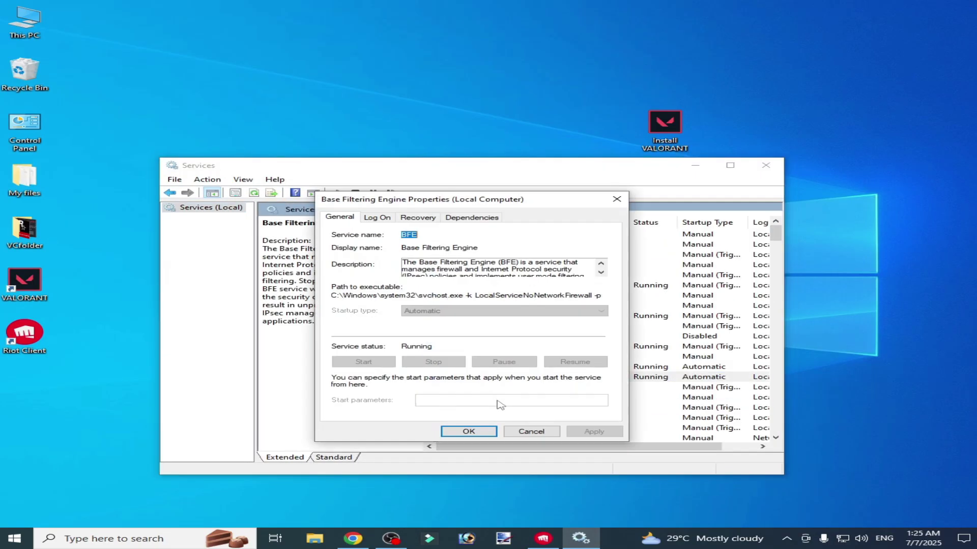
click(526, 432)
click(518, 418)
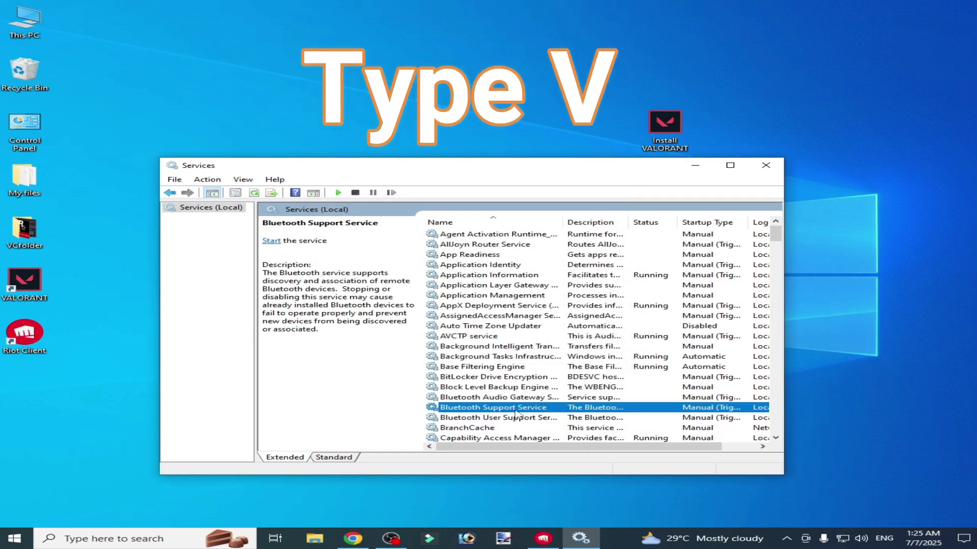
key(v)
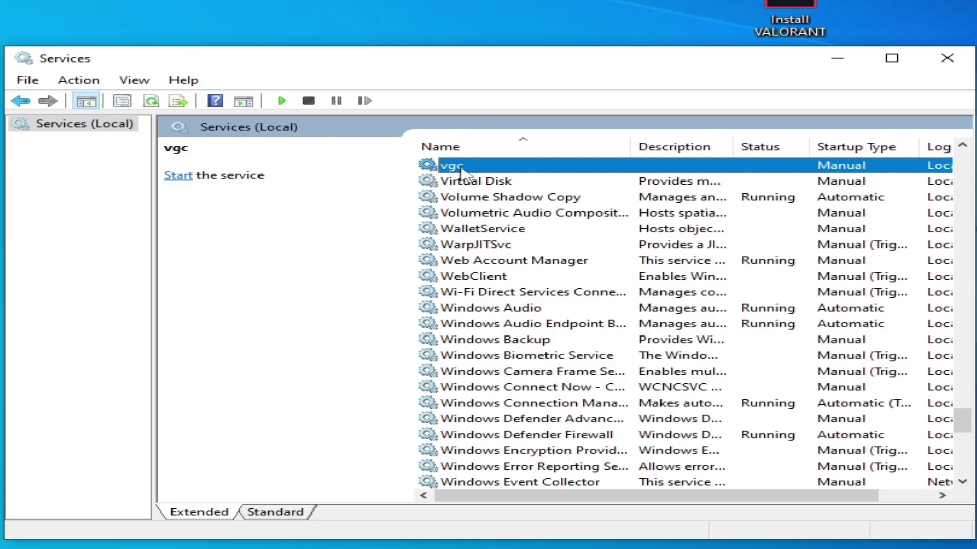
In vgc's properties, set Startup type to Automatic, apply it, and start the service.
right_click(460, 171)
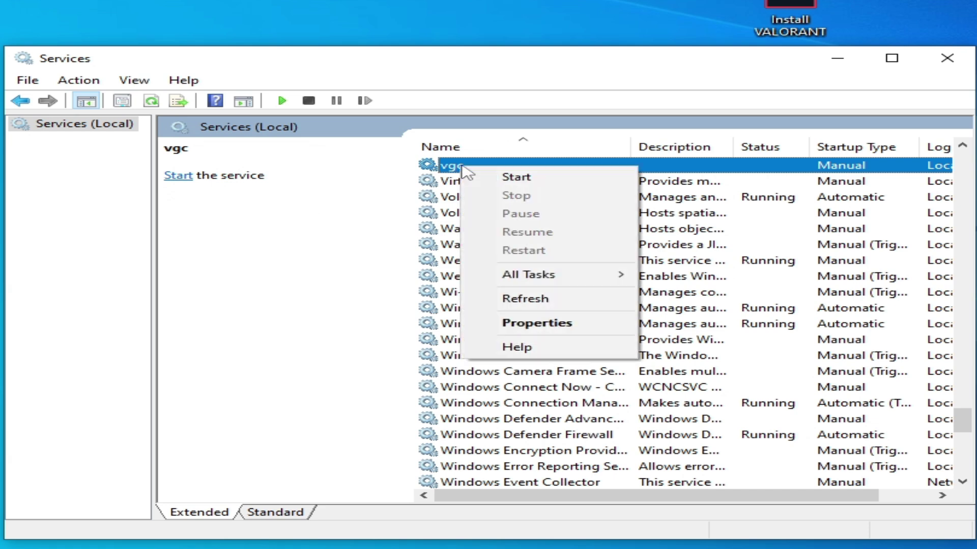
click(521, 323)
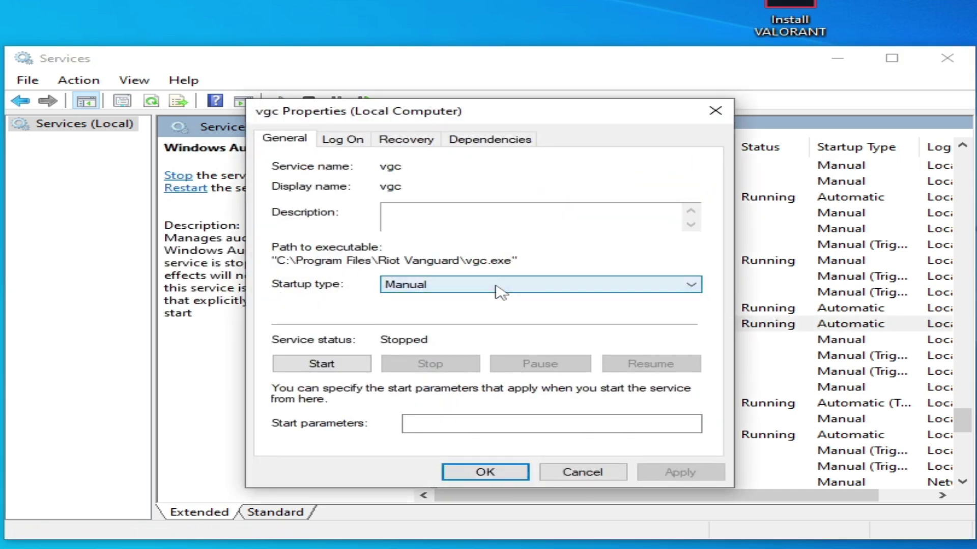
click(501, 291)
click(421, 310)
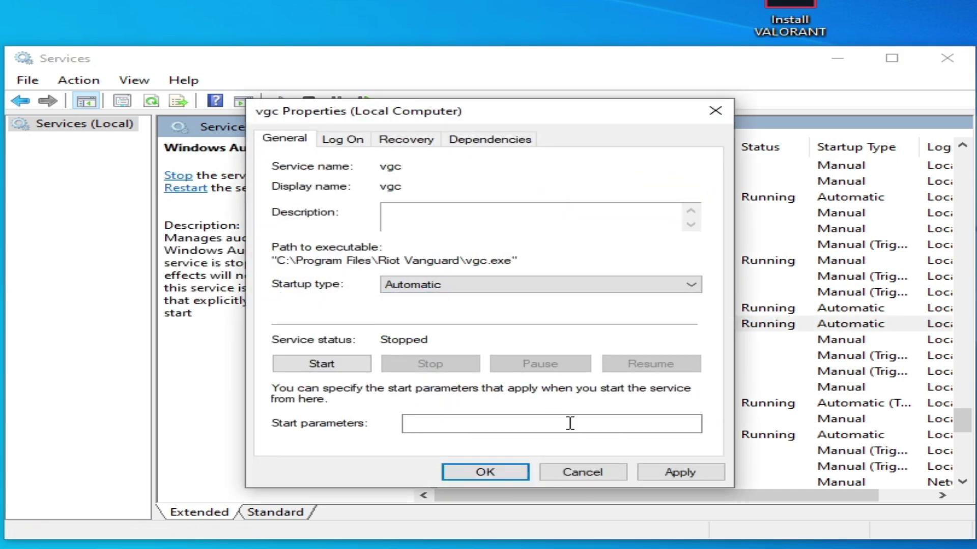
click(674, 473)
click(356, 140)
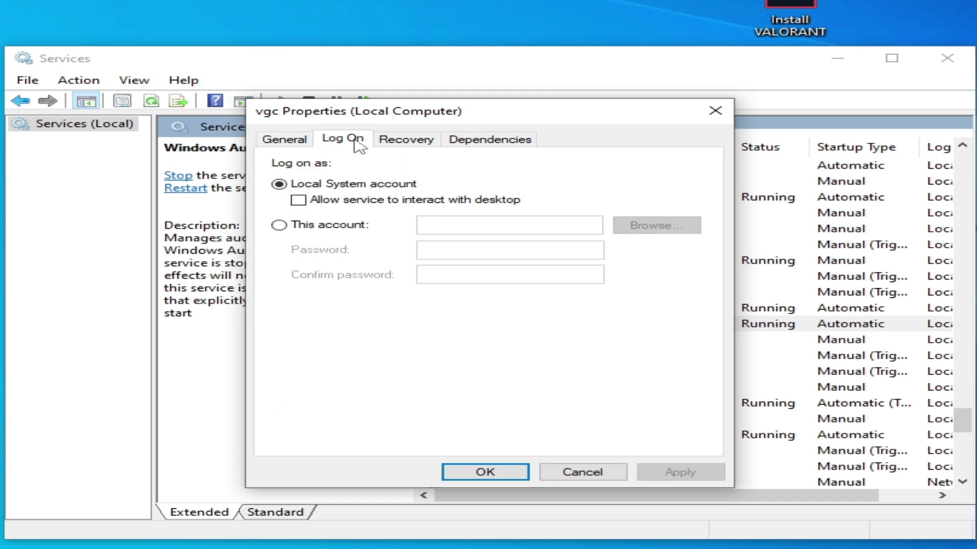
click(301, 143)
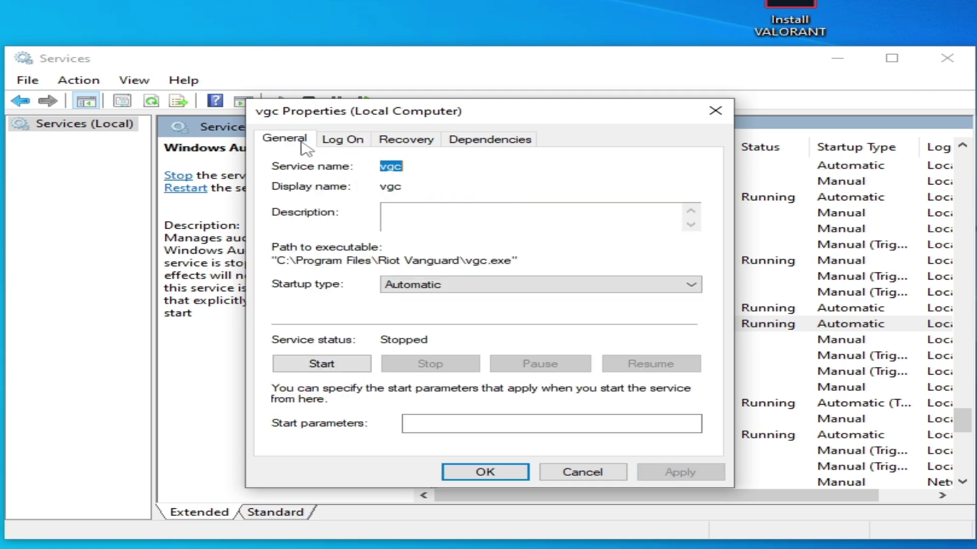
click(301, 367)
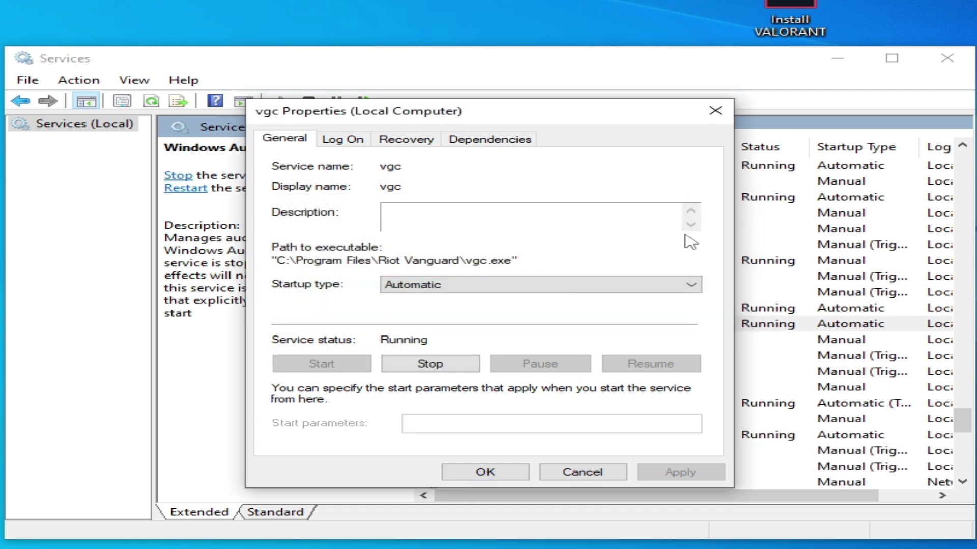
Confirm the vgc properties with OK to close the dialog.
click(496, 473)
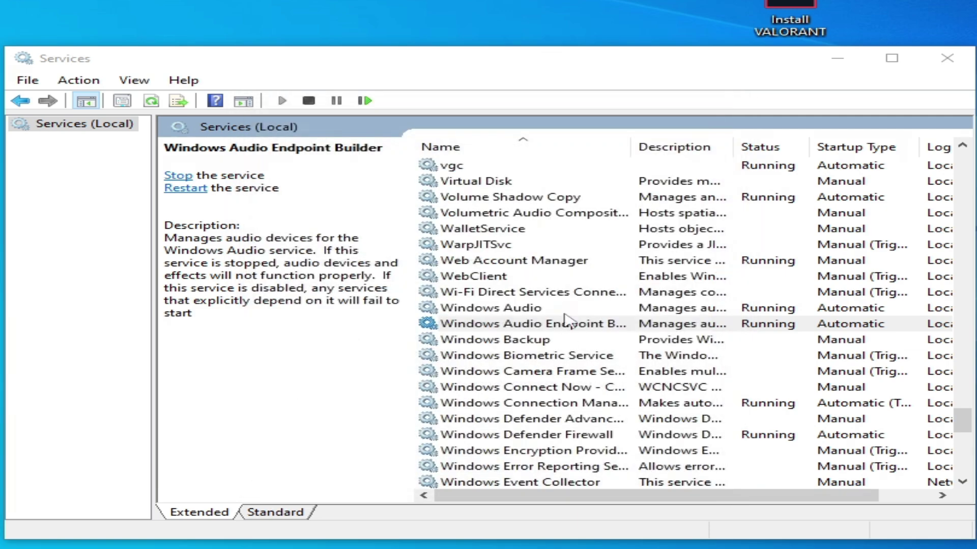